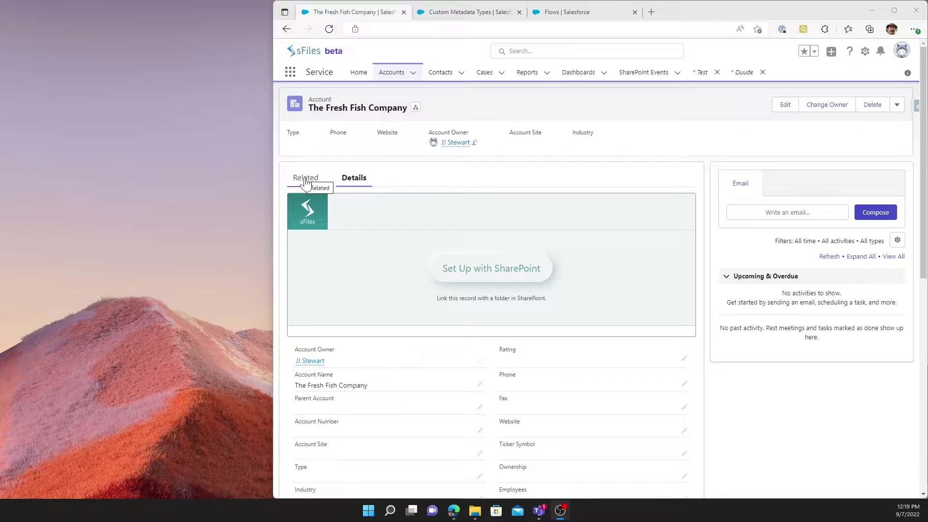
Step: From the account's Related tab, start a new opportunity named 'New Business'
left_click(305, 180)
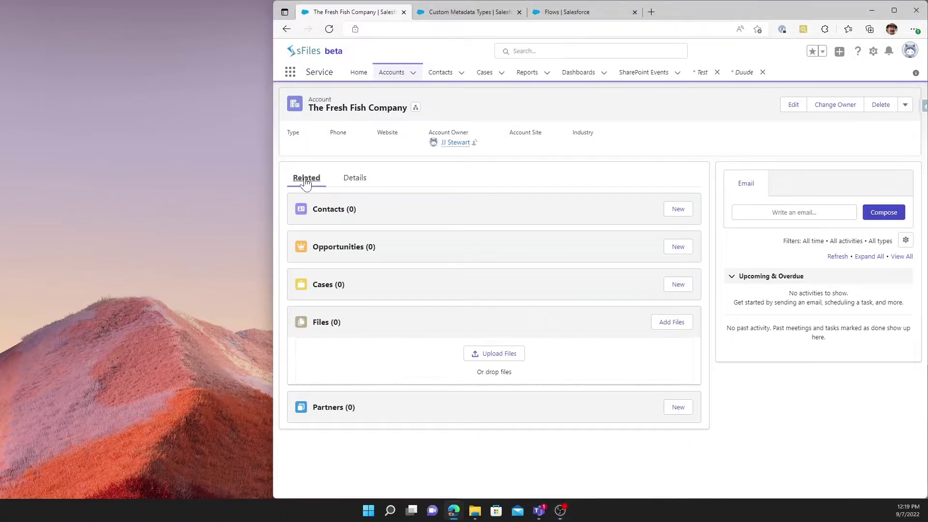
left_click(676, 248)
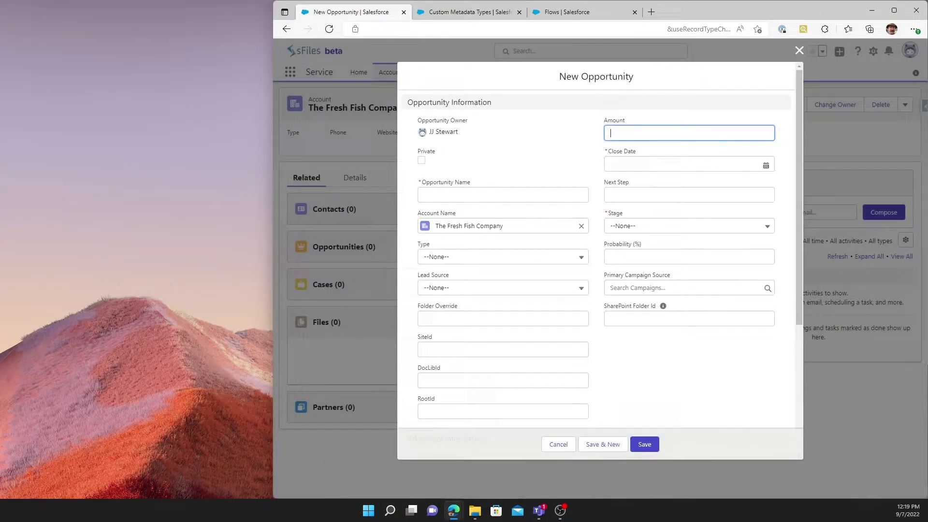
left_click(424, 195)
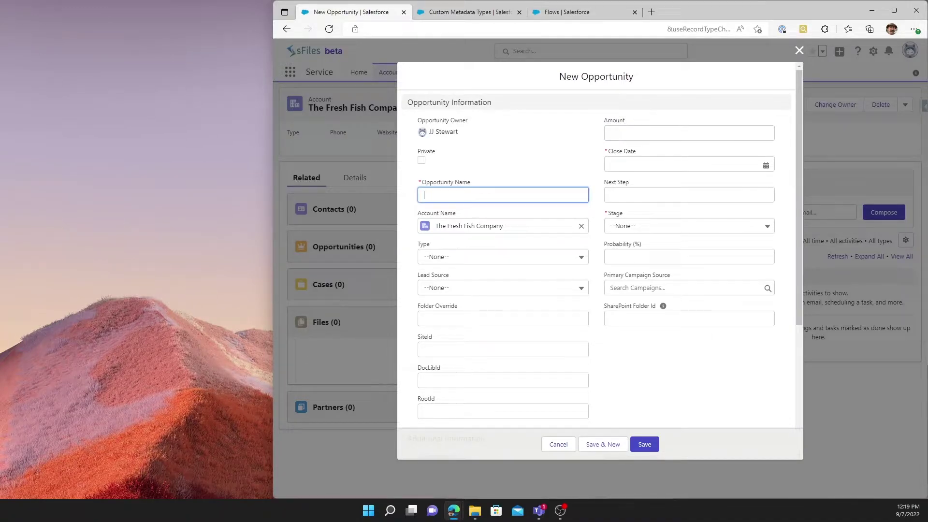
type("New Business")
Step: Set the opportunity's close date to 9/7/2022 and its stage to Closed Won
left_click(686, 164)
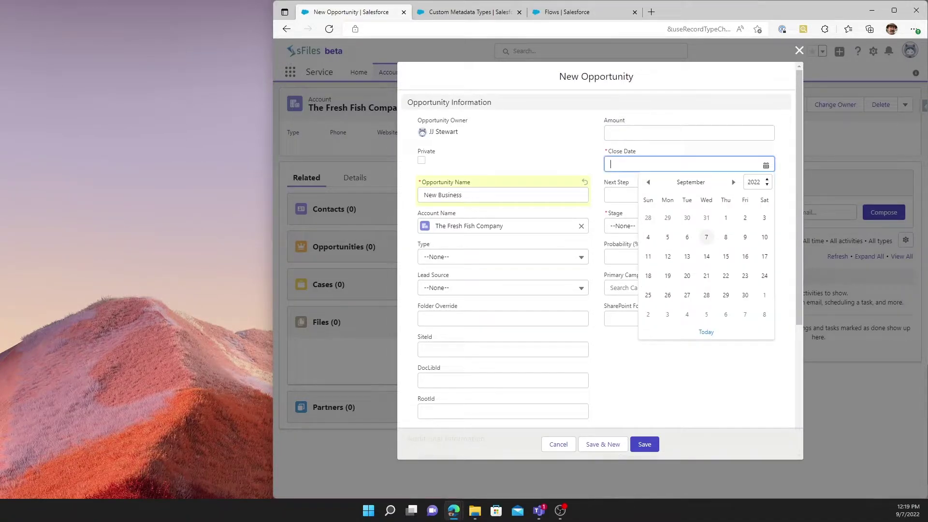
left_click(708, 242)
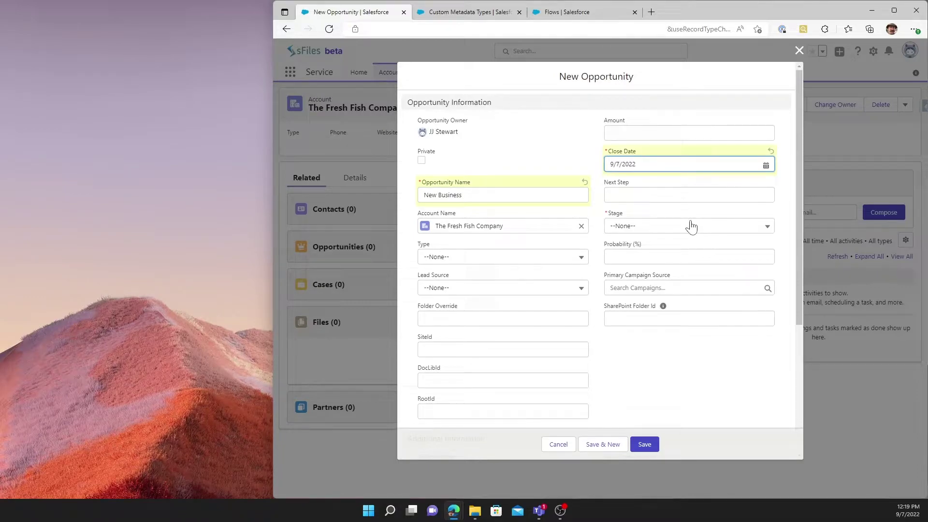
left_click(690, 227)
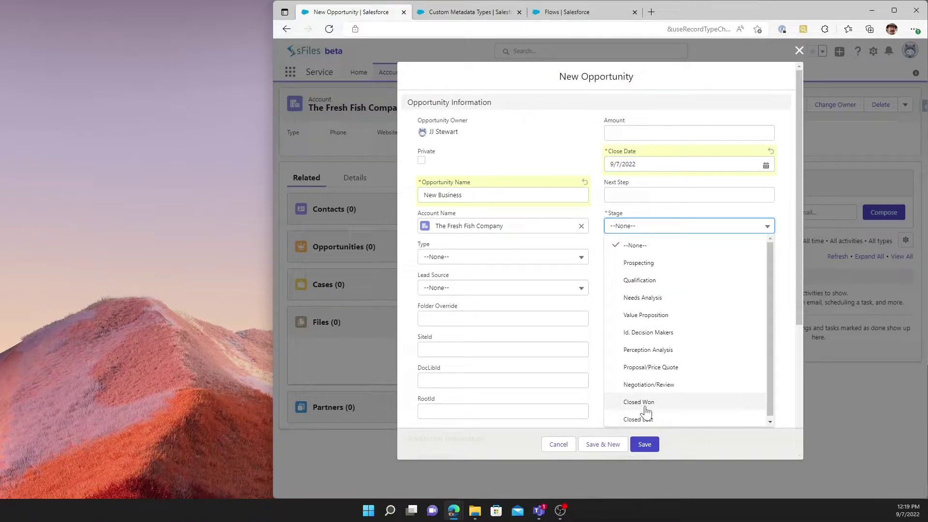
left_click(642, 402)
Step: Save New Business, try Set Up with SharePoint, and dismiss the account-not-set-up error
left_click(653, 442)
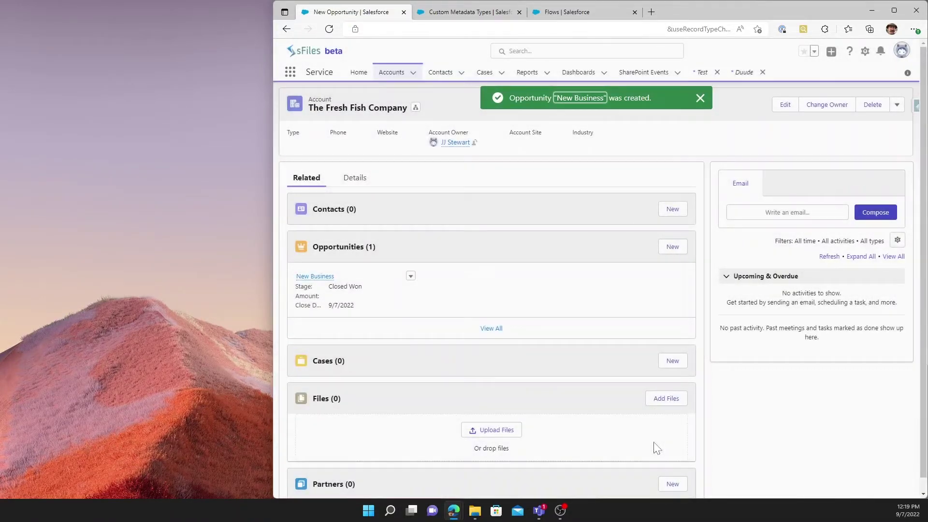
mouse_move(318, 281)
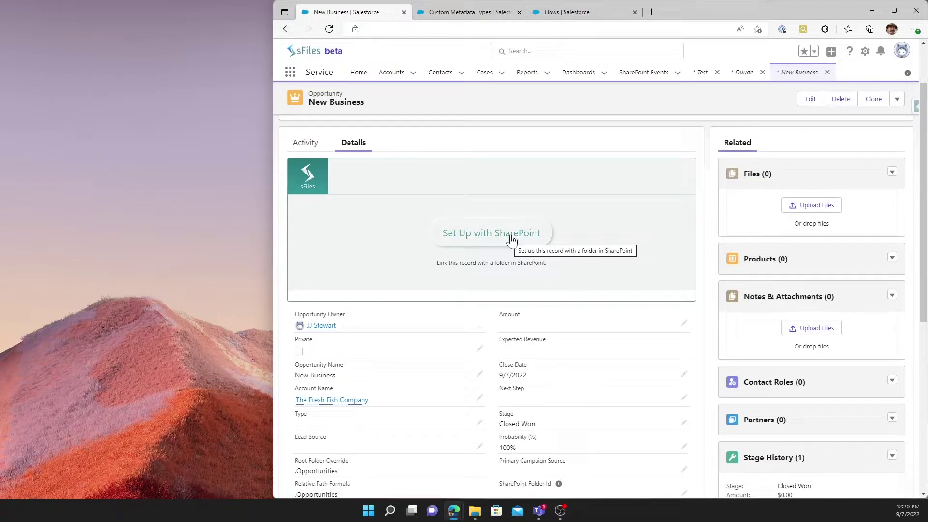
left_click(511, 240)
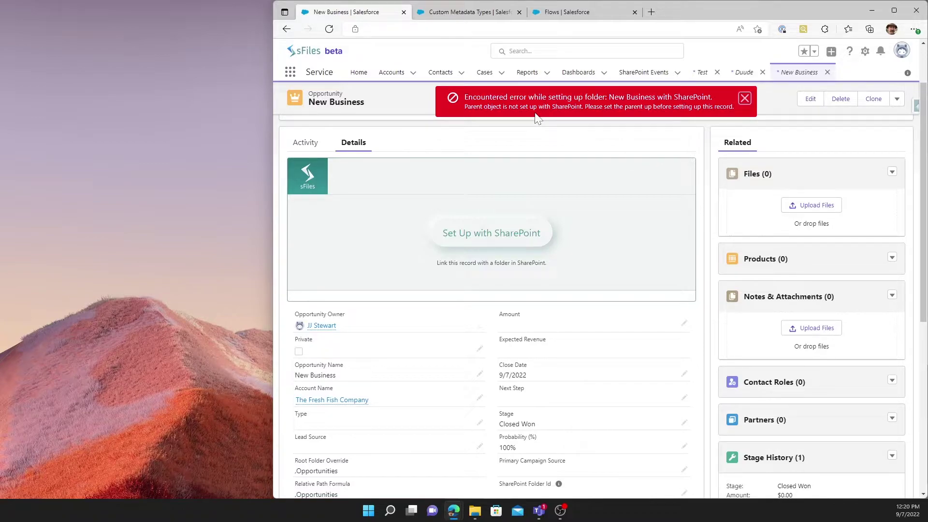
left_click(744, 100)
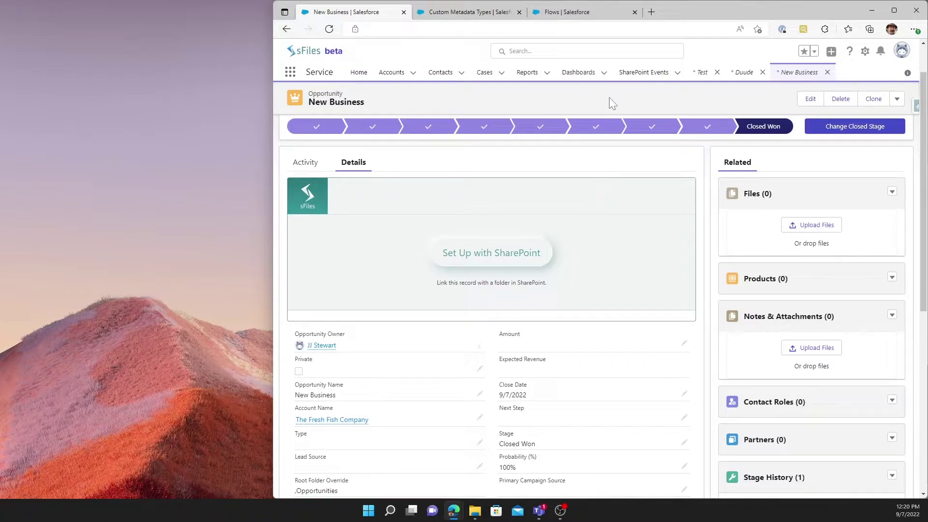
Step: Create a new record-triggered flow on the Opportunity object
left_click(591, 12)
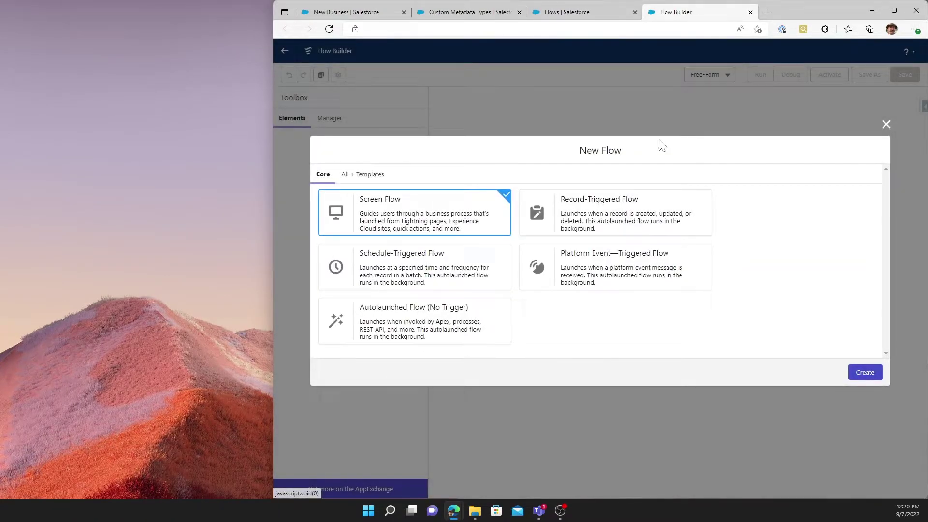
left_click(632, 203)
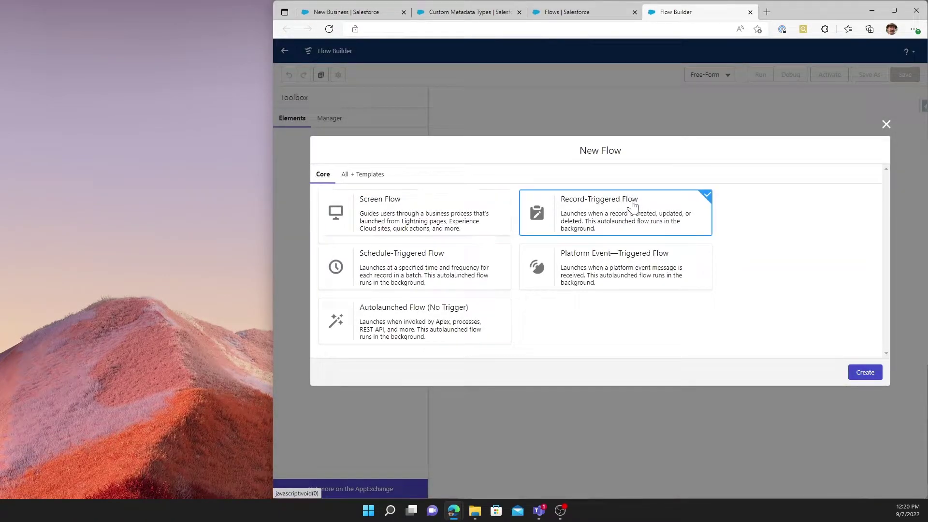
left_click(864, 373)
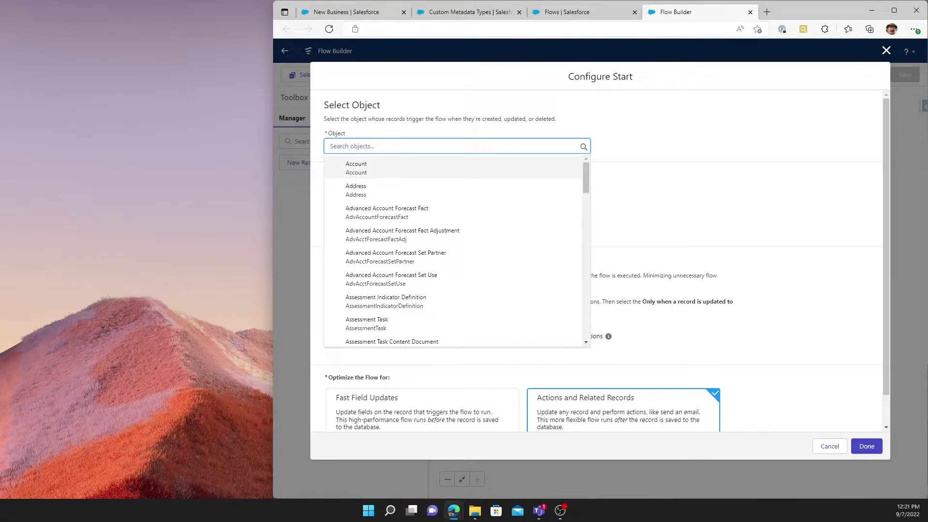
type("Opp")
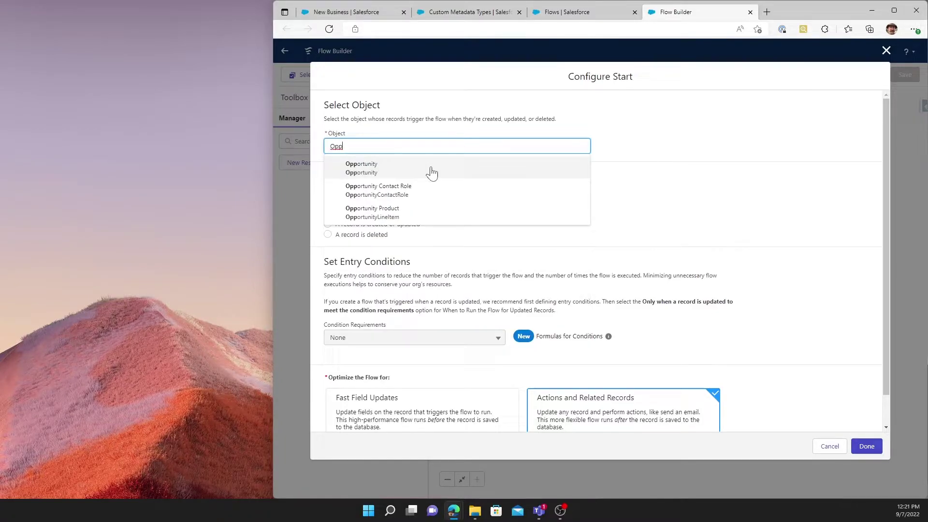
left_click(432, 167)
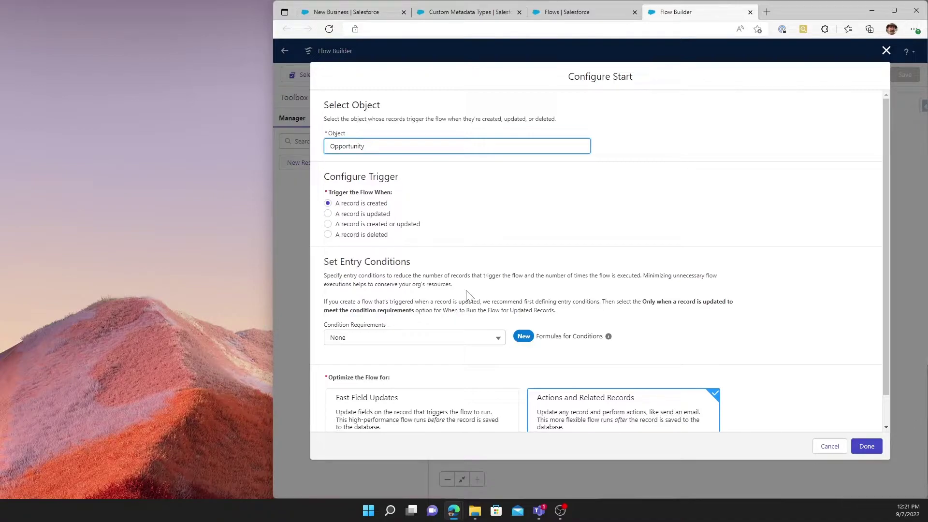
Step: Require entry condition AccountId Is Null = False and include a Run Asynchronously path
left_click(499, 339)
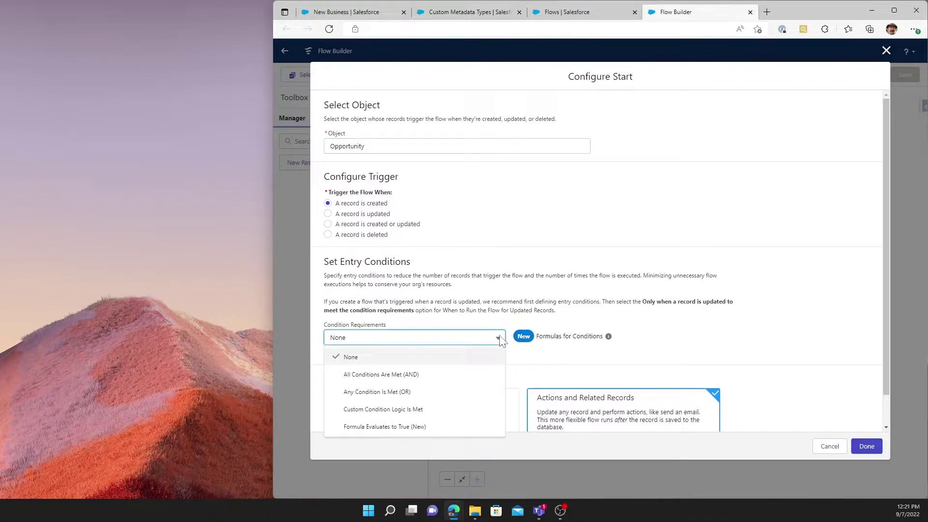
left_click(421, 375)
scroll(578, 240, "down", 1)
scroll(578, 240, "down", 2)
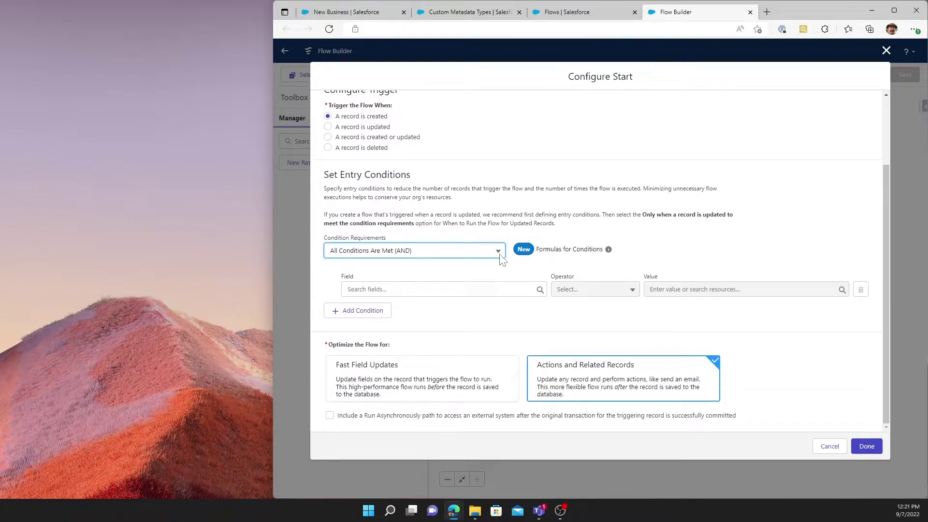
left_click(468, 289)
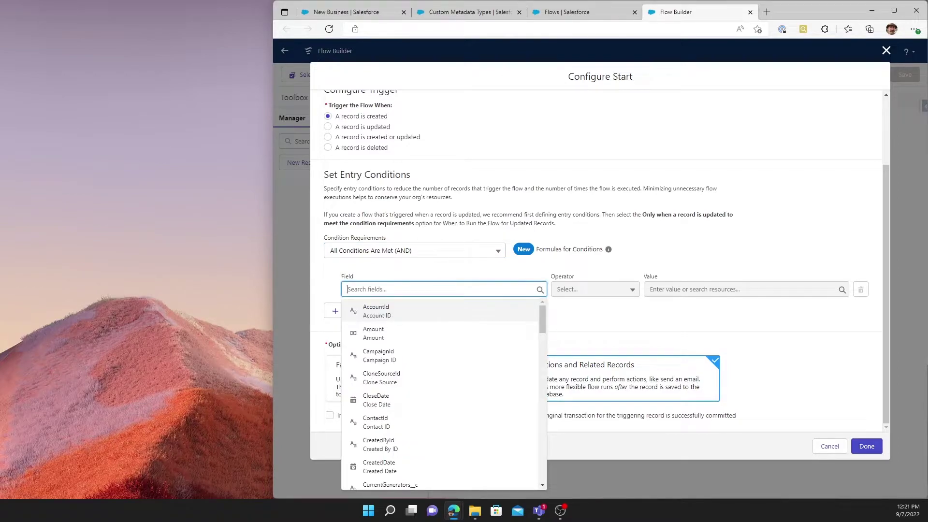
left_click(433, 313)
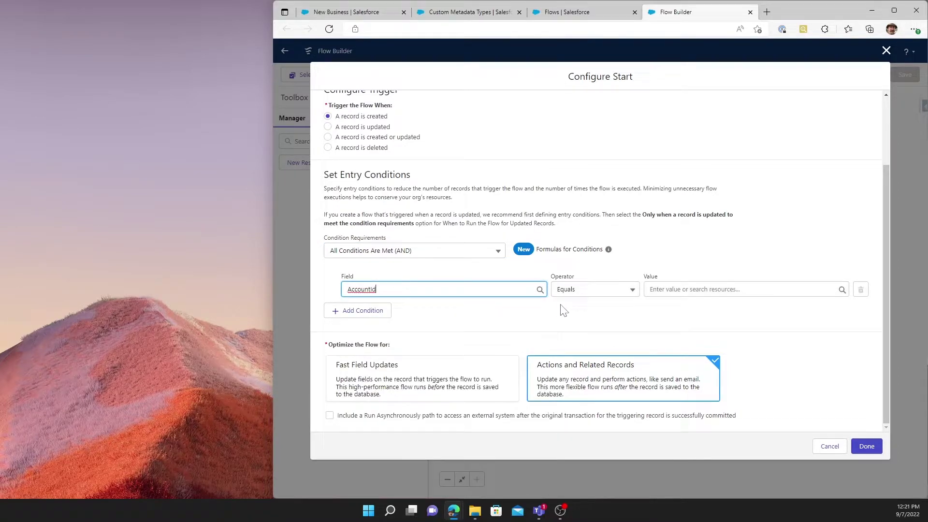
left_click(631, 290)
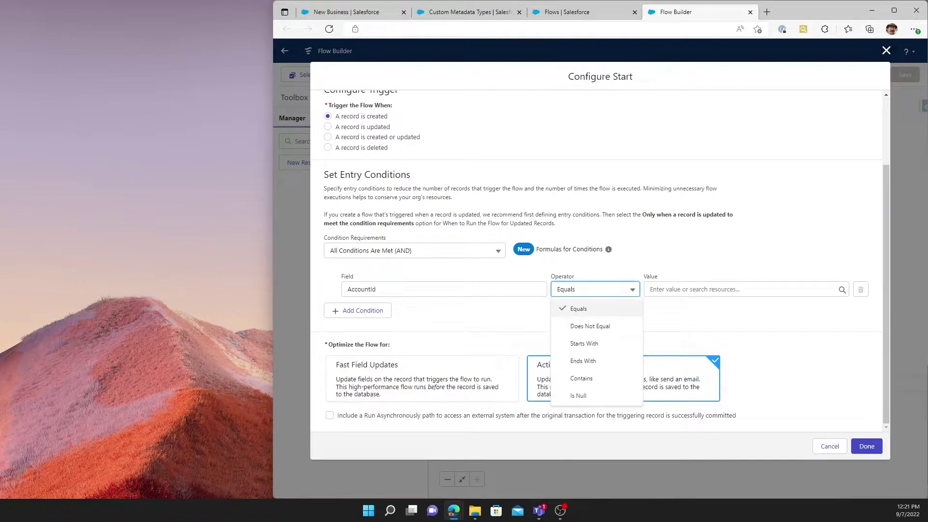
left_click(582, 396)
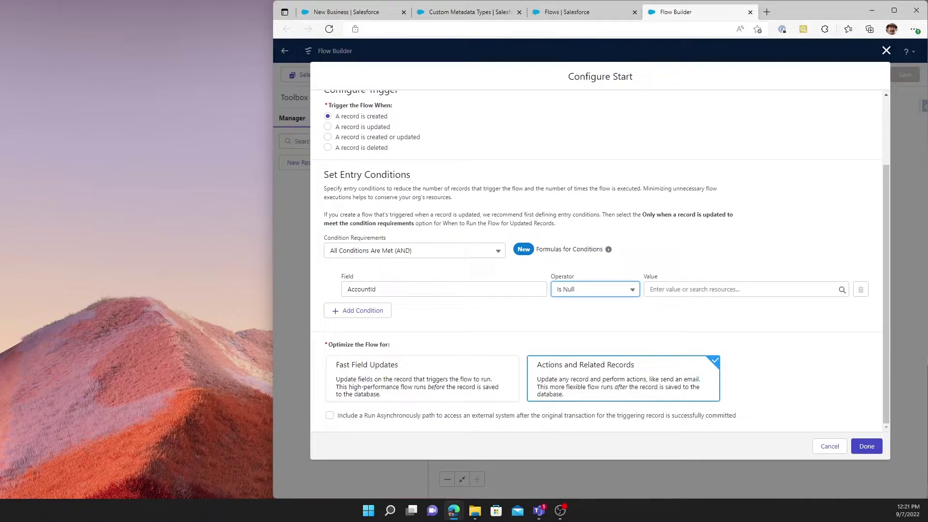
left_click(689, 289)
type("false")
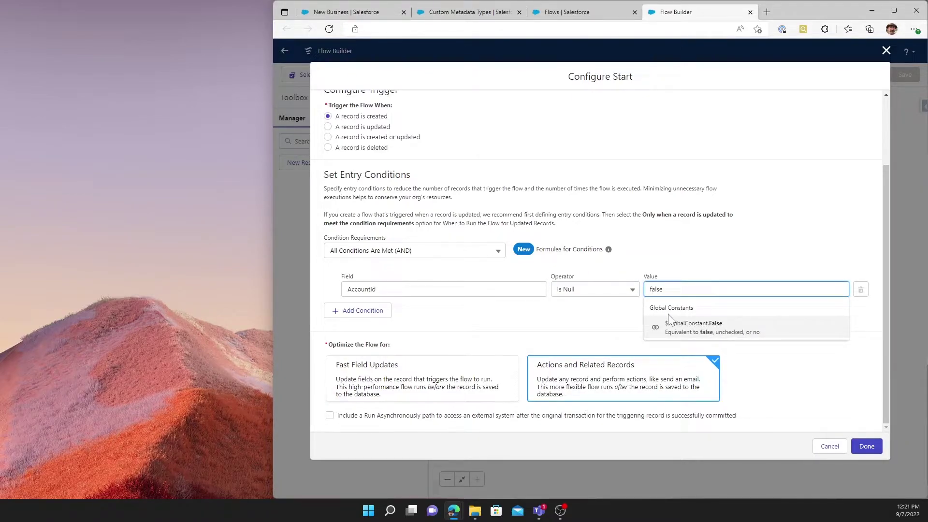
left_click(669, 323)
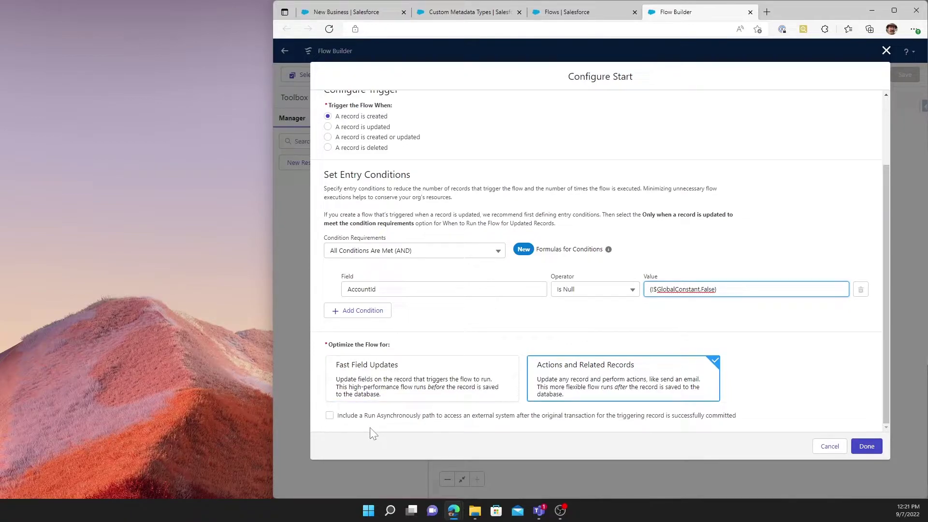
left_click(329, 416)
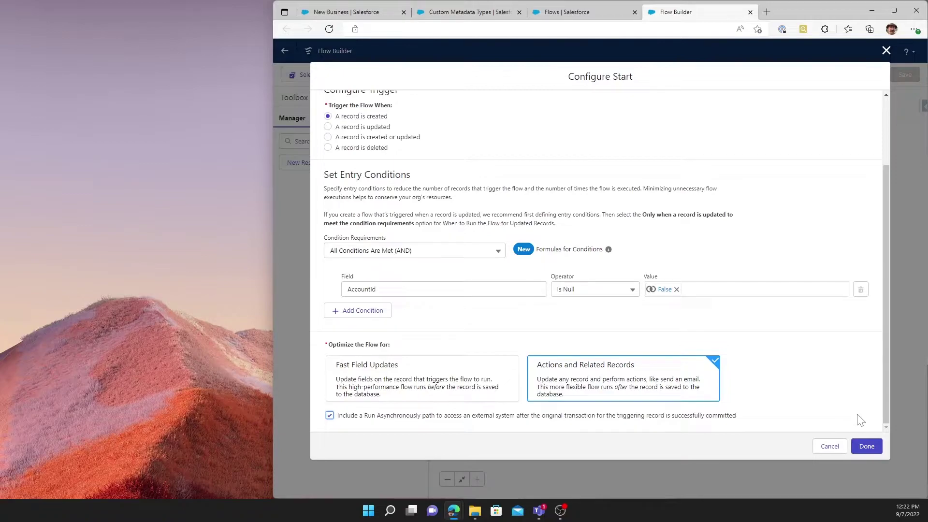
Step: Finish the start configuration and add a Get Records element on the Run Asynchronously path
left_click(866, 448)
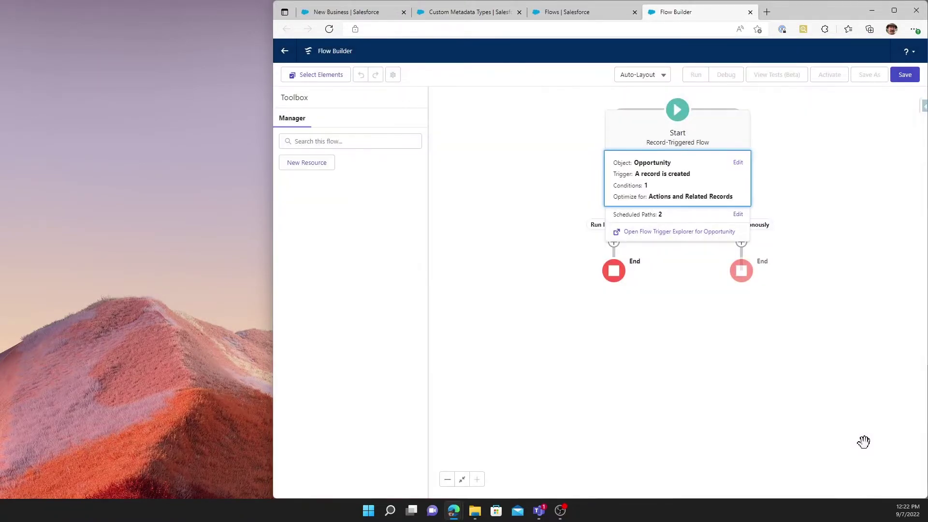
left_click(720, 343)
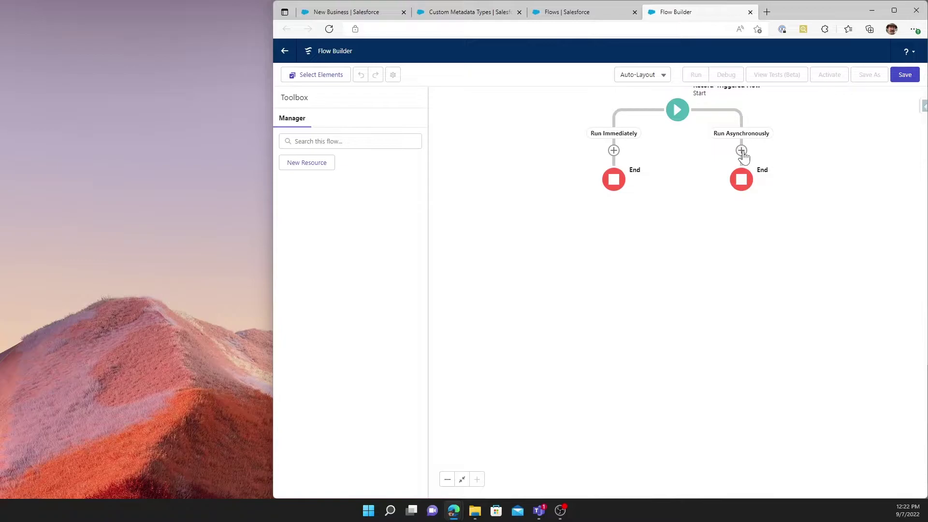
left_click(741, 151)
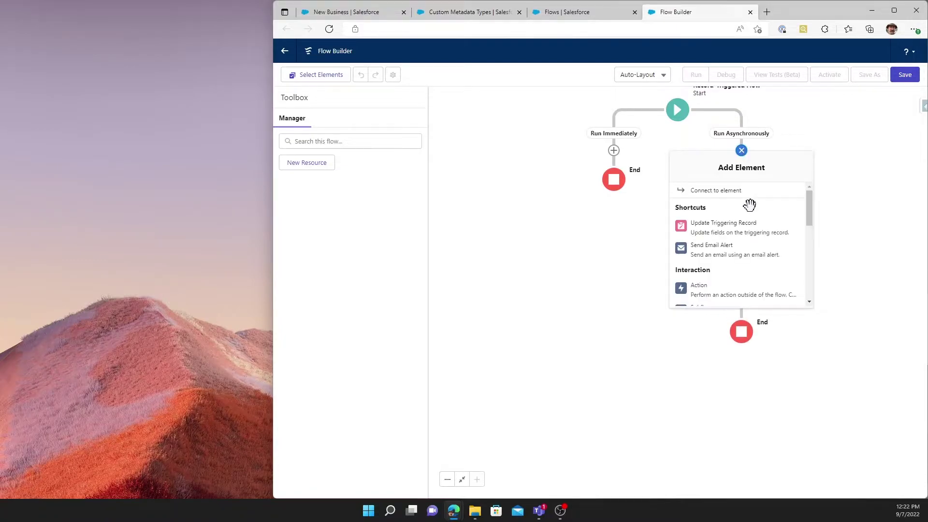
left_click_drag(810, 213, 807, 269)
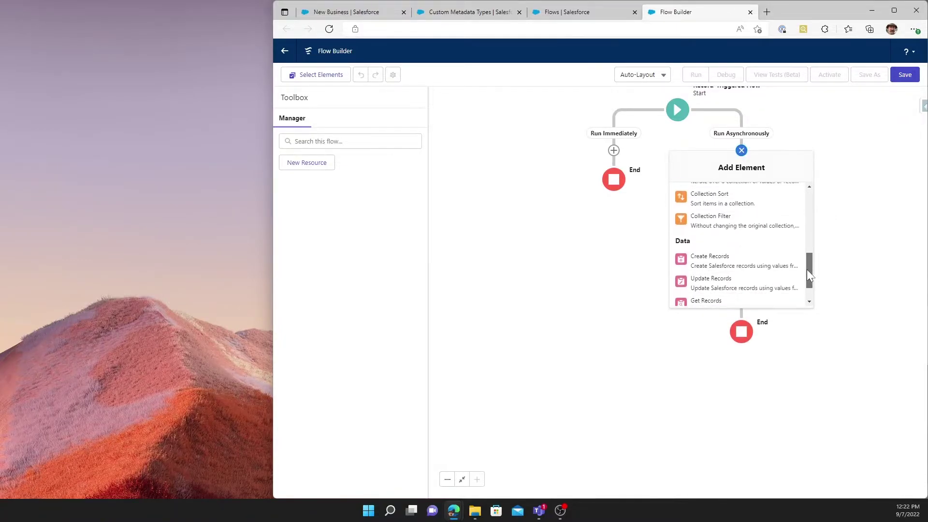
left_click(737, 299)
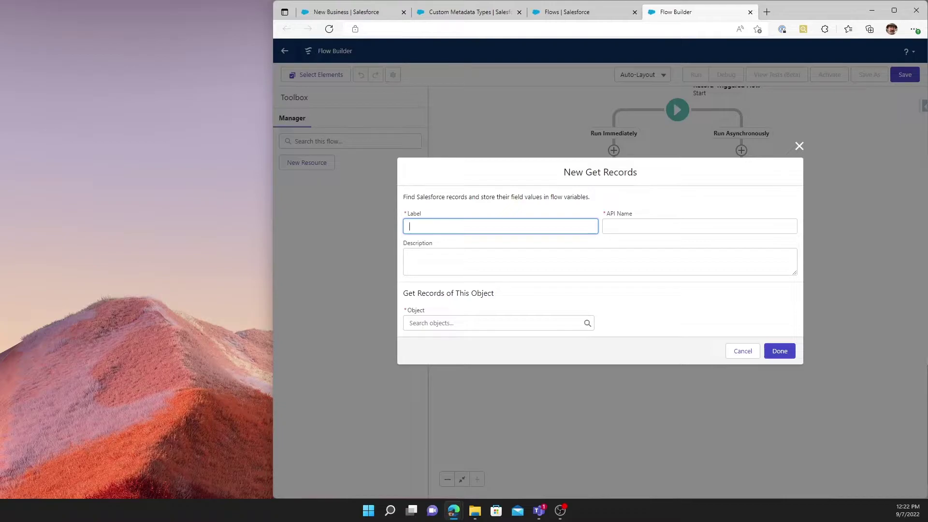
Step: Label the Get Records step 'Get Account' and set its object to Account
type("Get Account")
key("Tab")
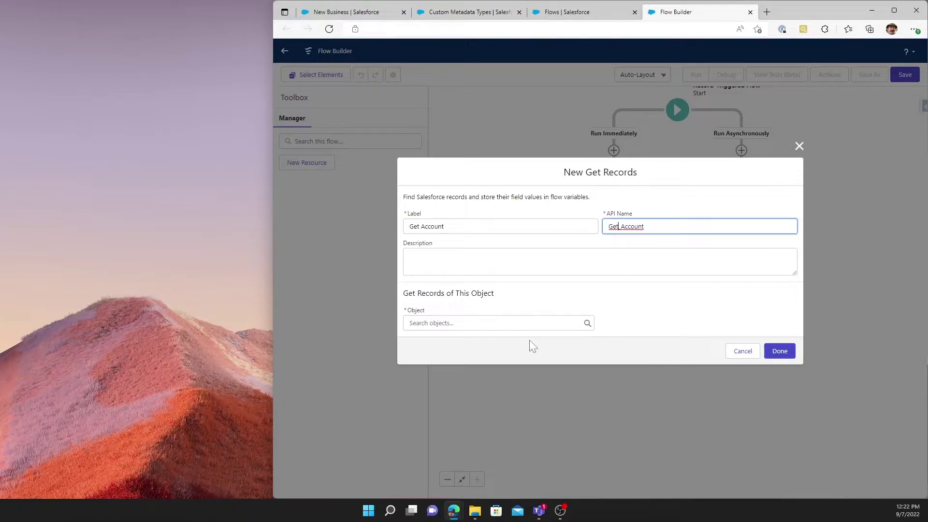
left_click(512, 323)
type("acc")
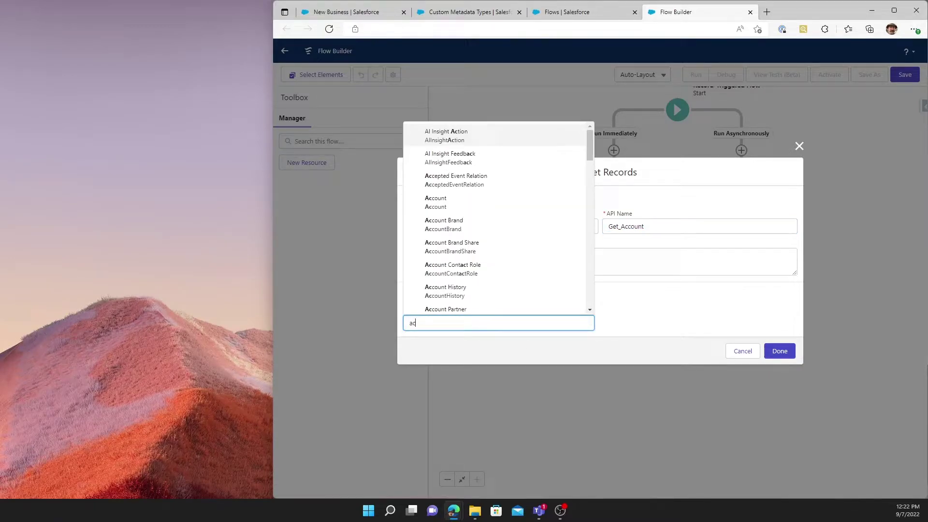
left_click(455, 177)
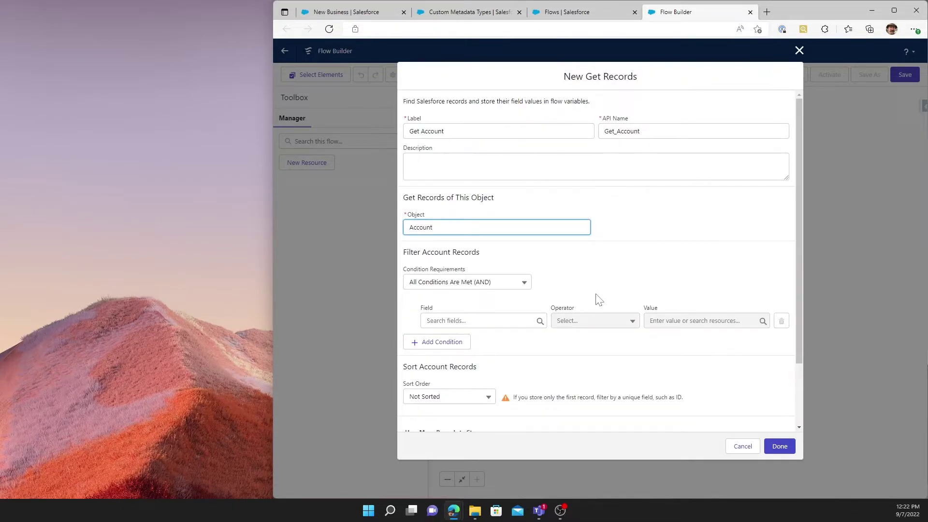
Step: Filter on Id Equals {!$Record.Account.Id} and save the Get Account step
left_click(463, 321)
type("id")
left_click(456, 276)
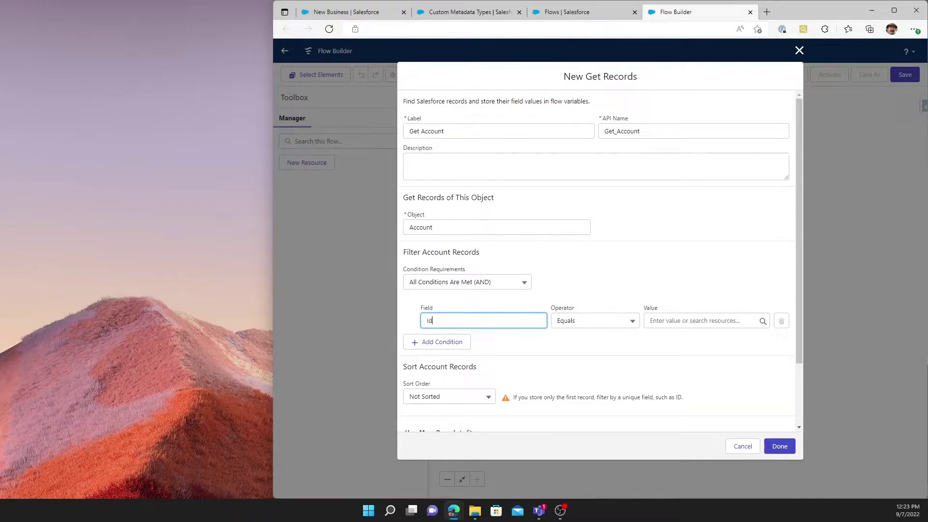
left_click(653, 321)
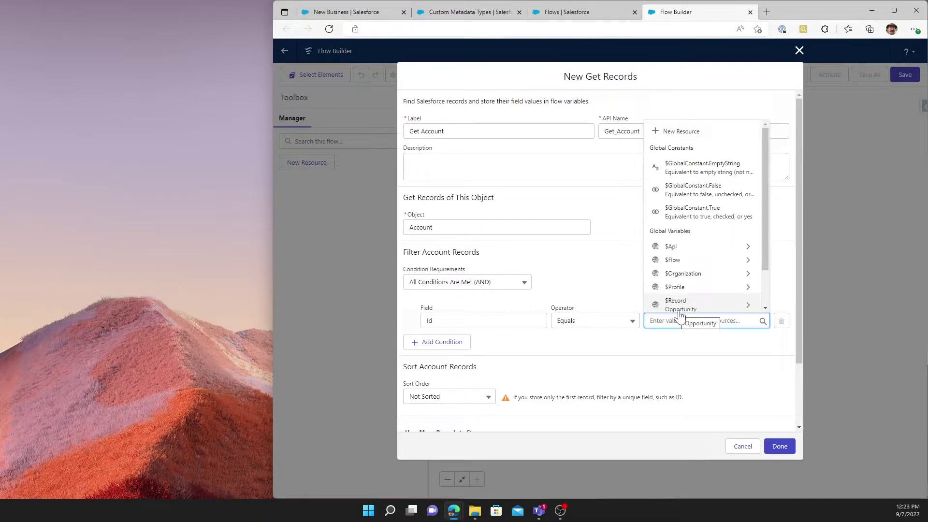
scroll(719, 254, "down", 1)
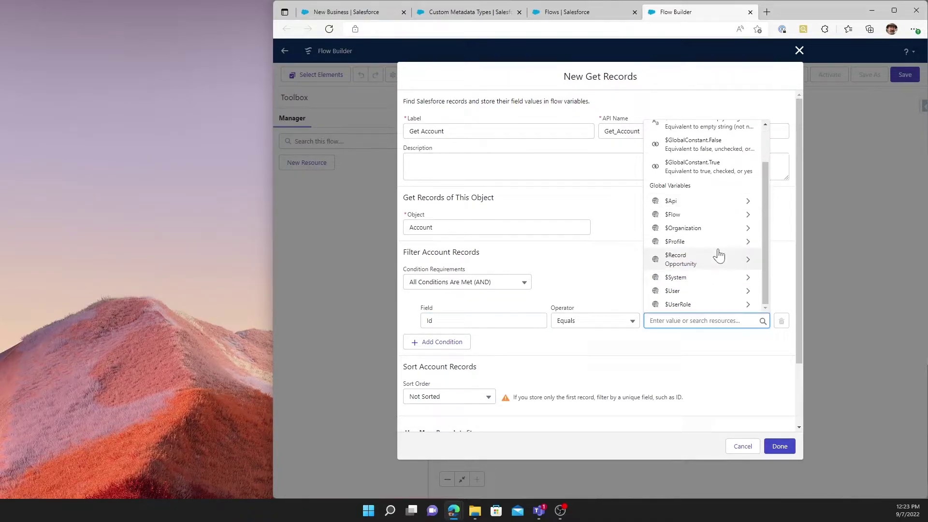
left_click(706, 261)
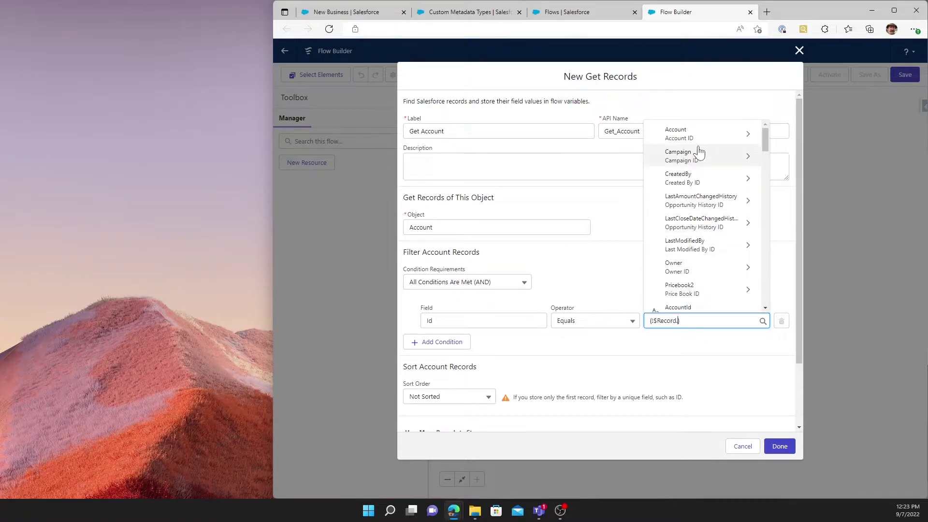
left_click(711, 138)
scroll(747, 190, "down", 2)
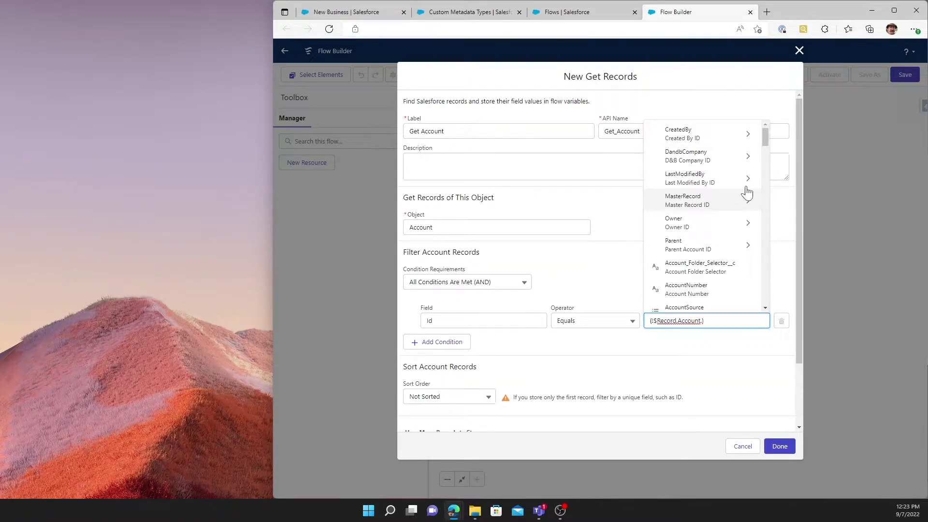
left_click_drag(766, 139, 767, 199)
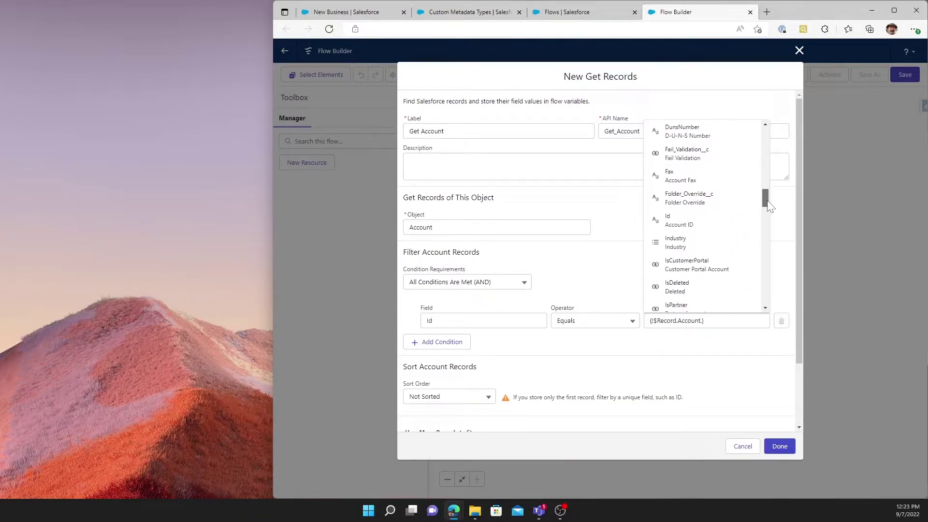
left_click(719, 224)
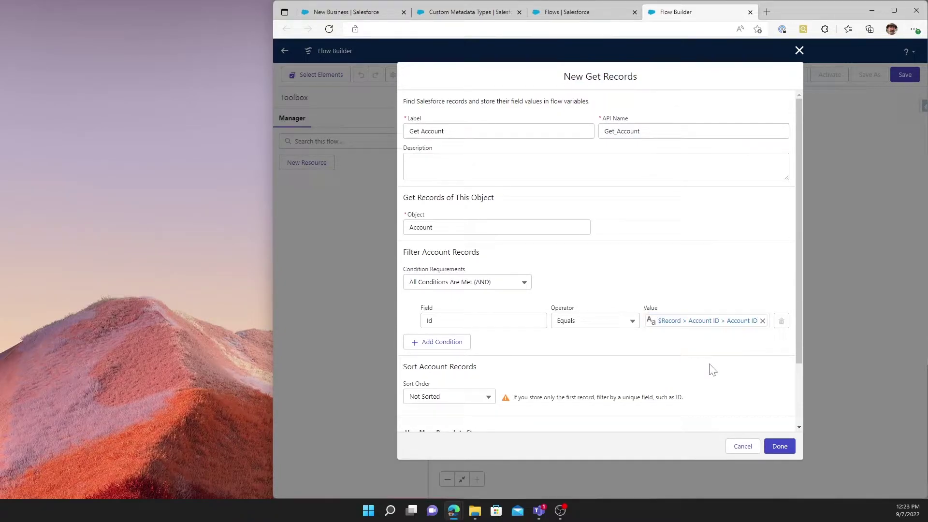
scroll(623, 352, "down", 2)
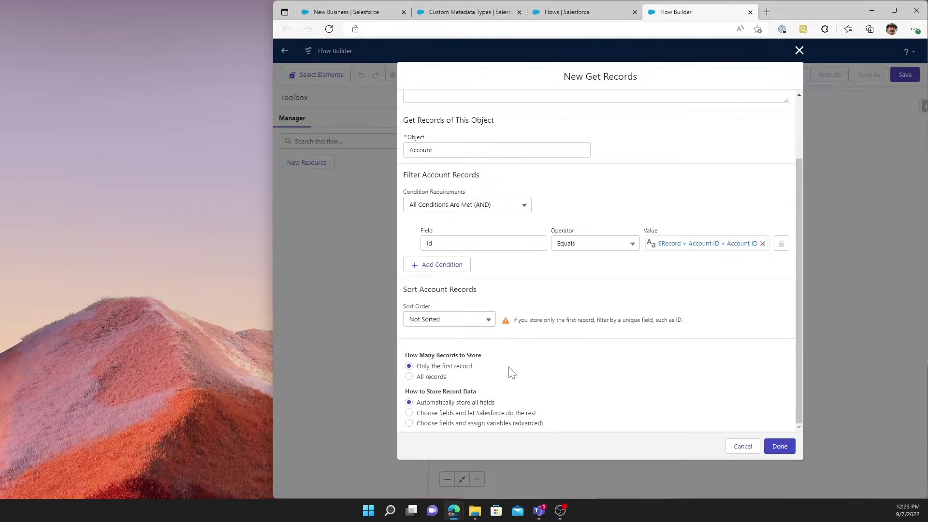
left_click(775, 446)
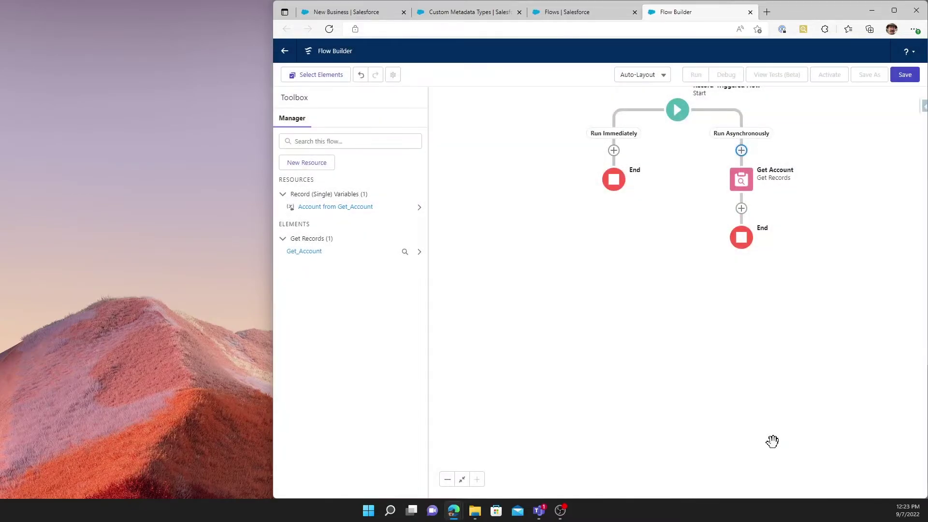
Step: Add a Decision after Get Account labelled 'Does it have a folder?'
left_click(742, 208)
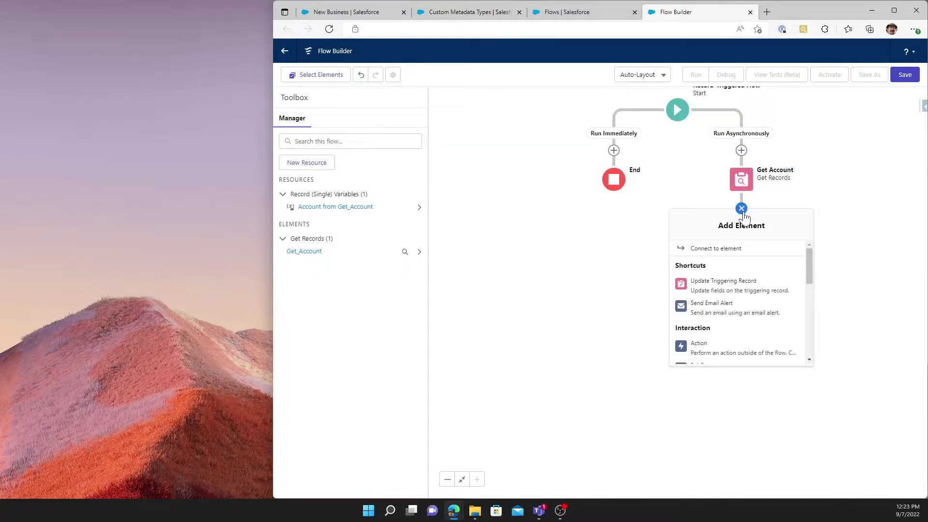
left_click_drag(808, 261, 803, 309)
left_click(736, 290)
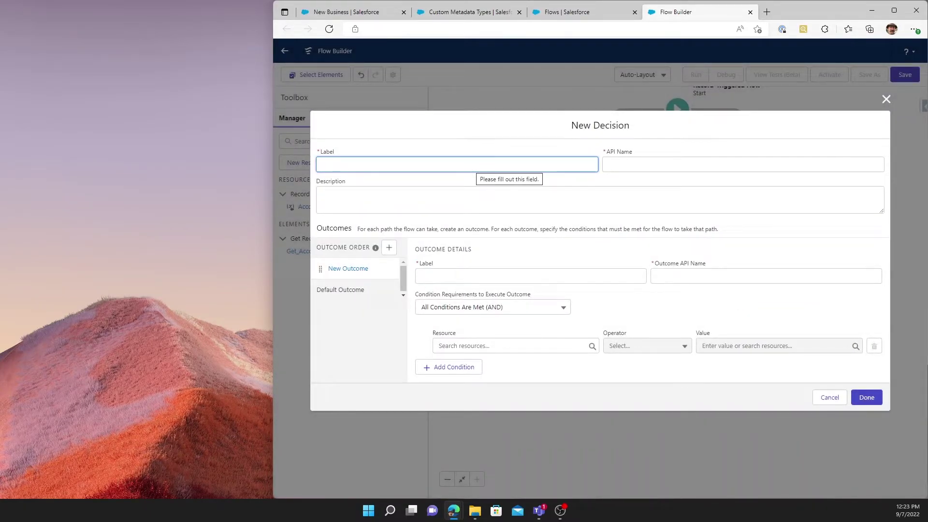
type("Does it have a folder")
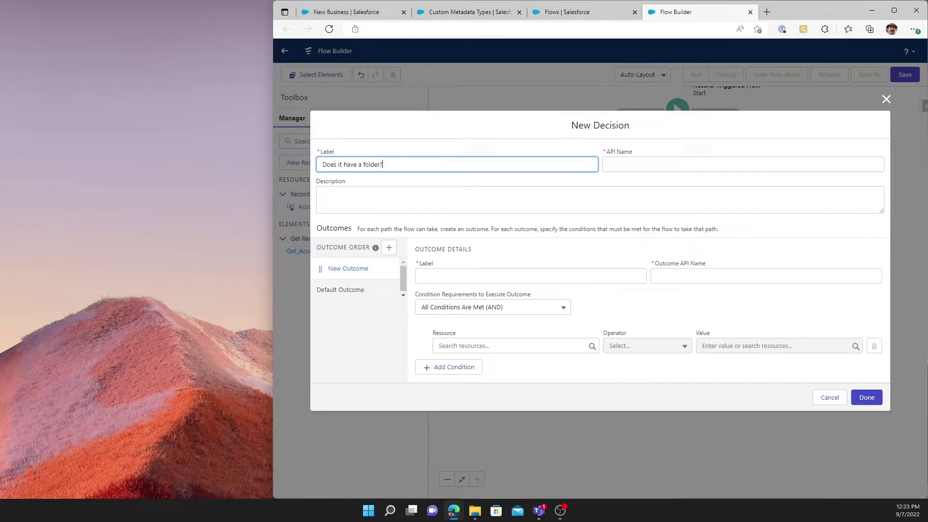
left_click(322, 196)
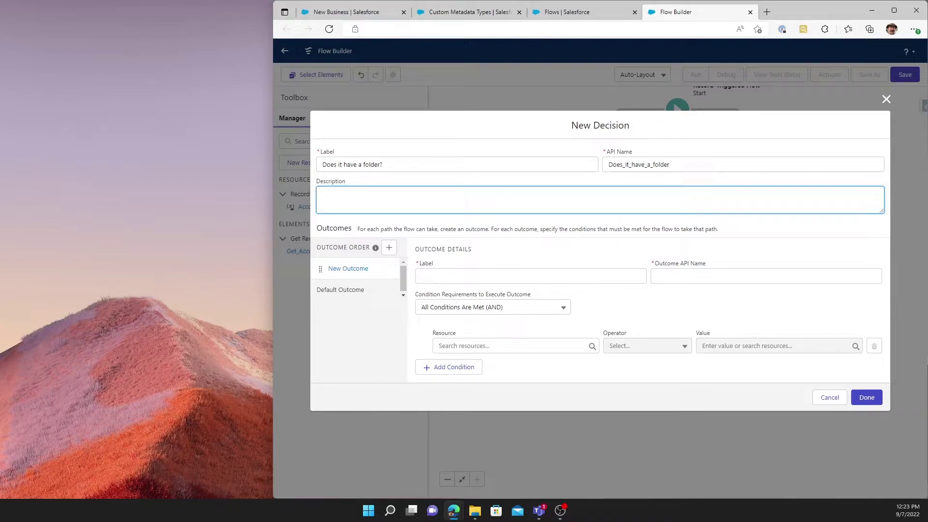
Step: Name the decision's first outcome 'No Folder'
left_click(483, 276)
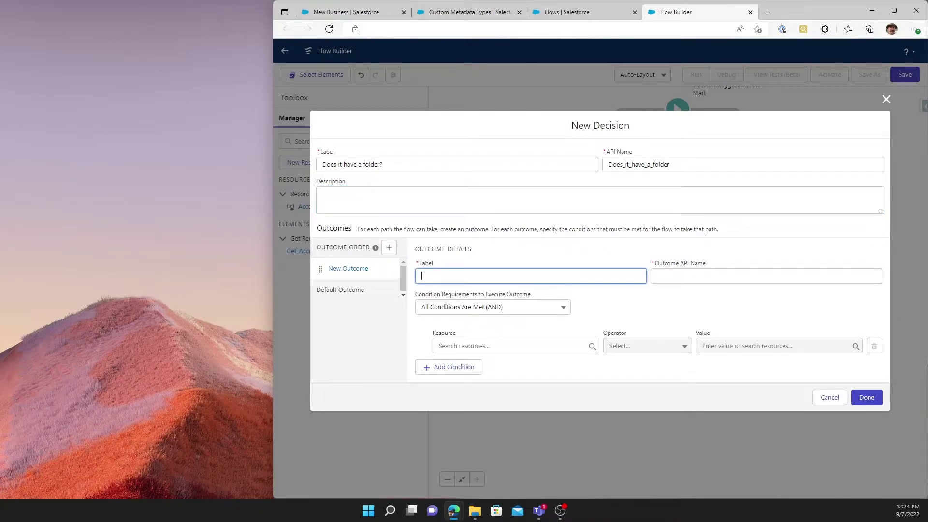
type("No Folder")
key("Tab")
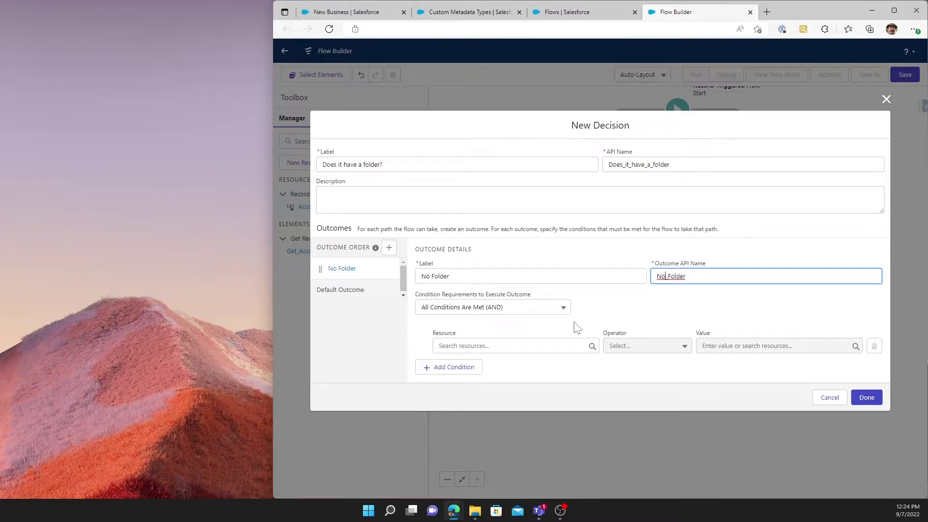
Step: Open The Fresh Fish Company from New Business and check its empty SharePoint Folder Id field
left_click(359, 15)
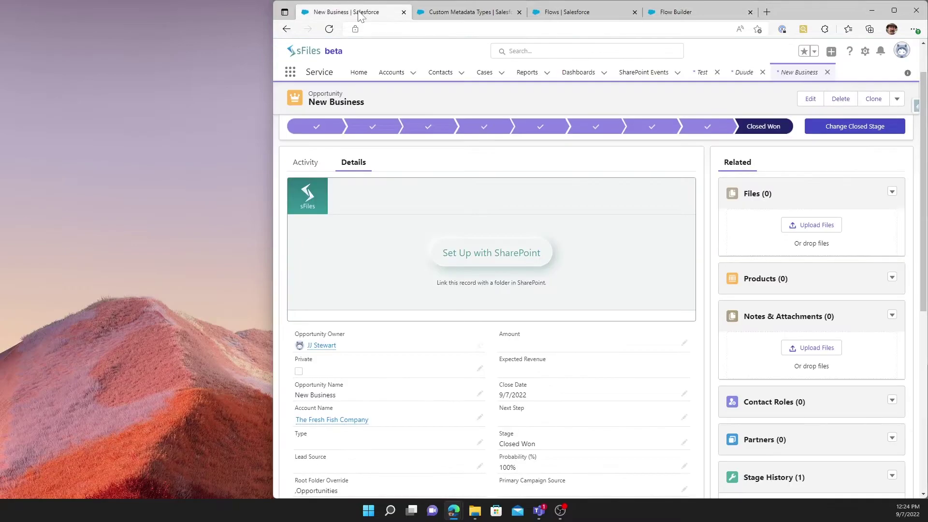
left_click(327, 421)
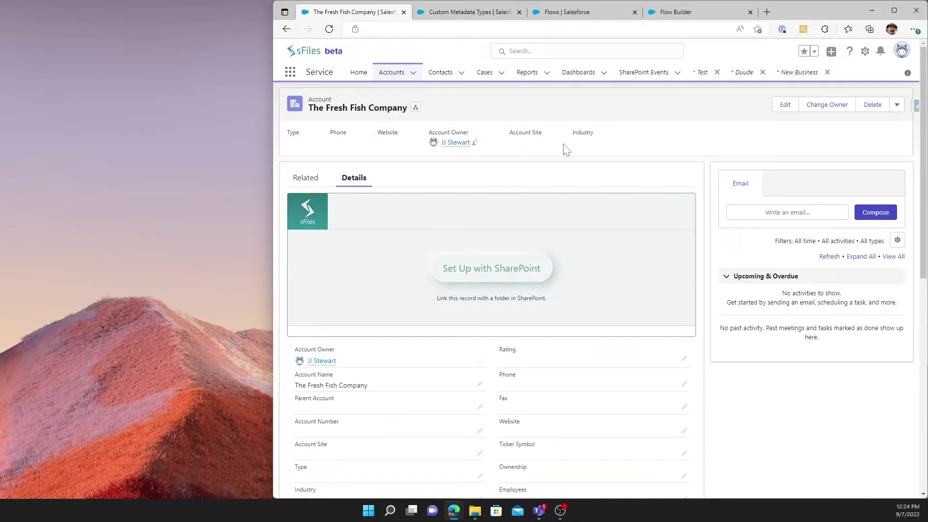
scroll(562, 150, "down", 2)
scroll(563, 148, "up", 2)
scroll(523, 285, "down", 8)
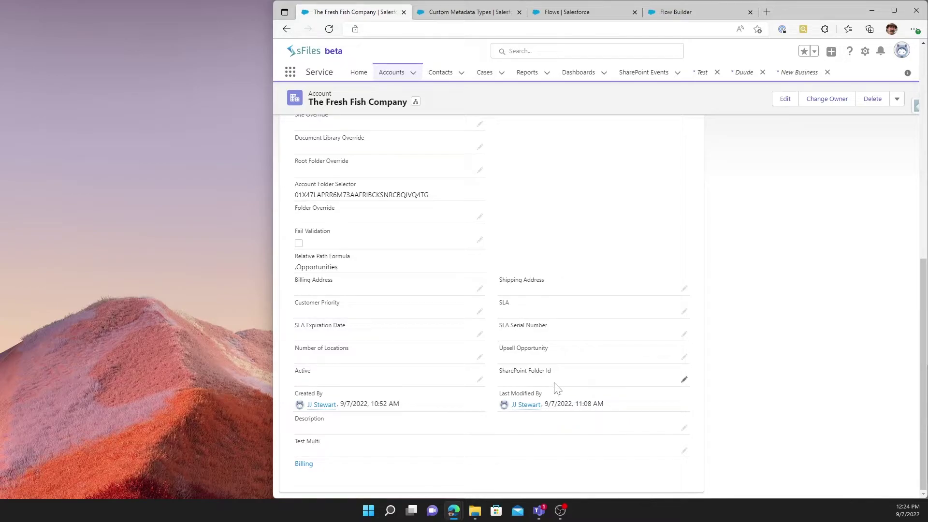
Step: Set the No Folder condition to Get_Account's SharePoint Folder Id Is Null $GlobalConstant.True
left_click(662, 19)
left_click(439, 346)
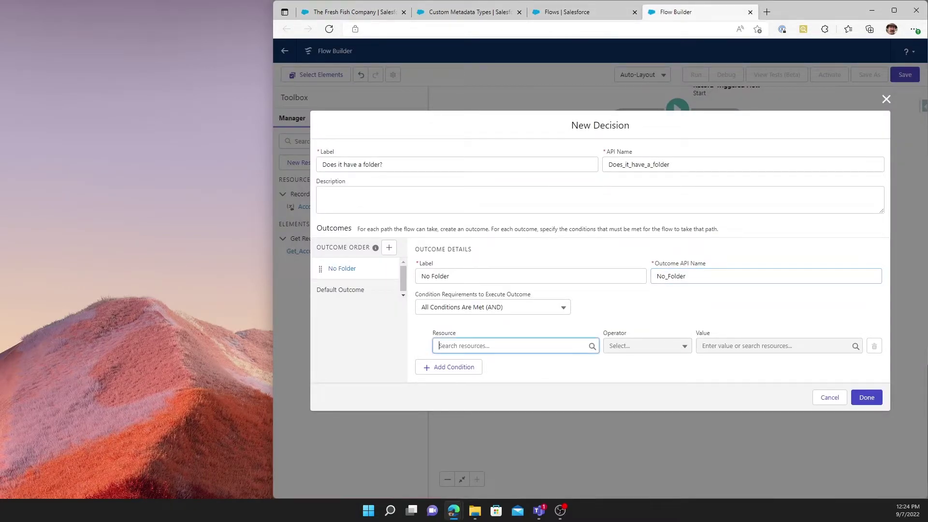
left_click(526, 402)
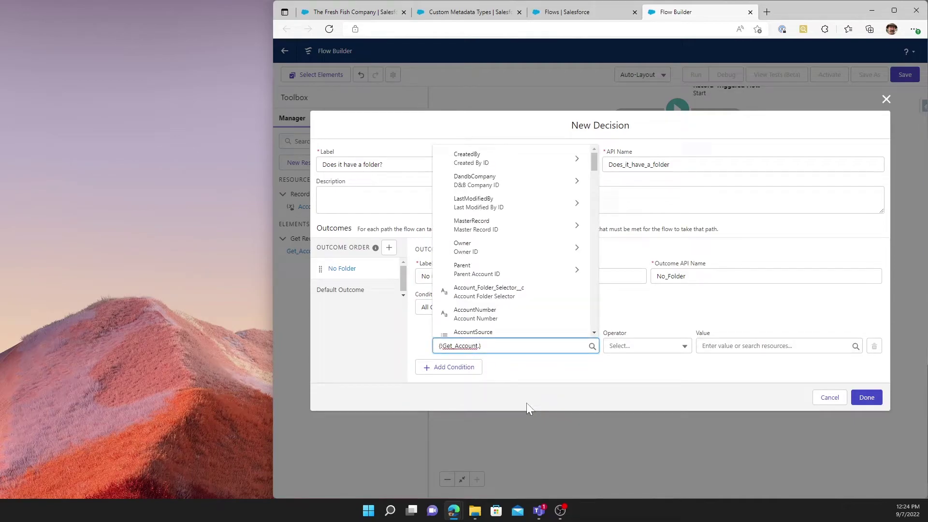
type("share")
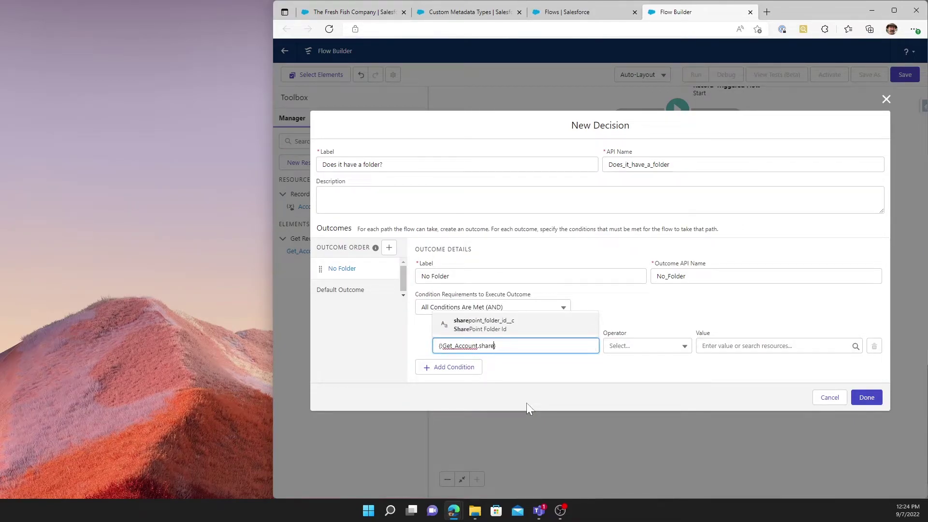
left_click(513, 328)
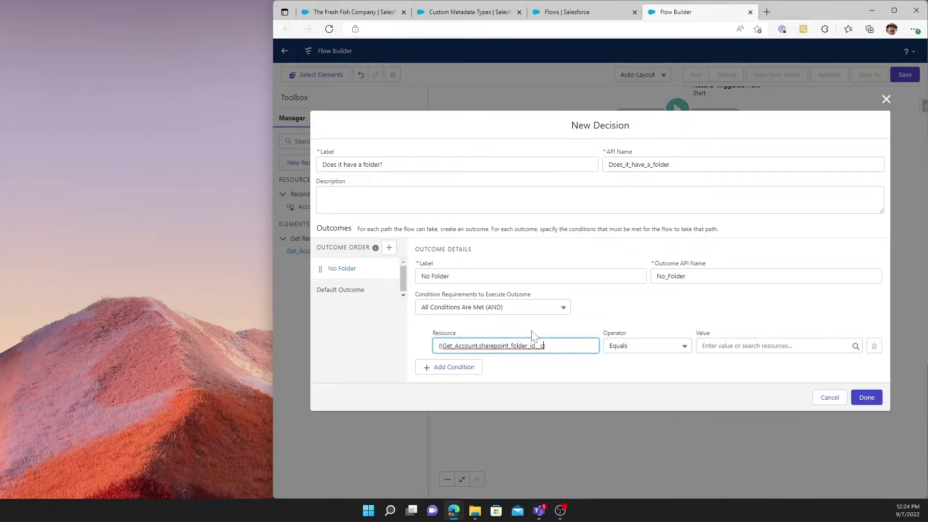
left_click(677, 352)
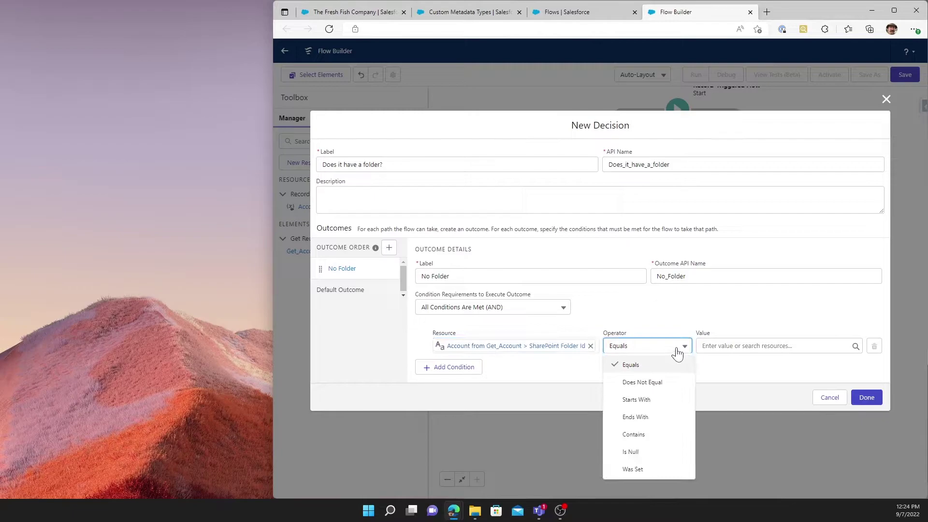
left_click(637, 451)
left_click(754, 345)
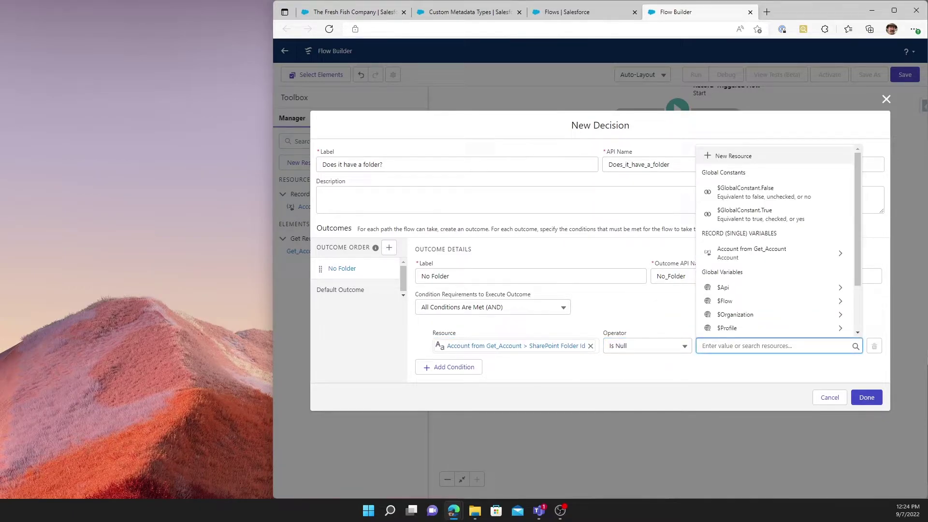
type("tu")
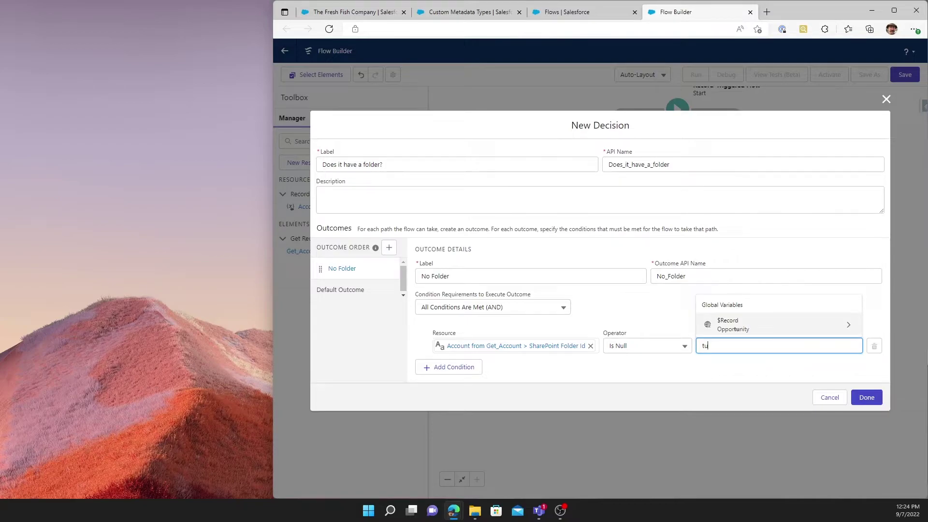
key("BackSpace")
type("r")
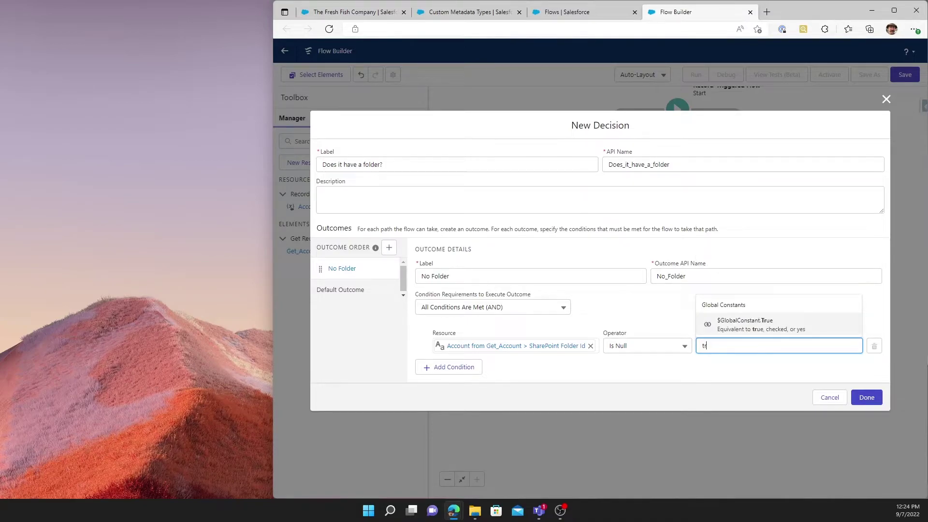
left_click(745, 324)
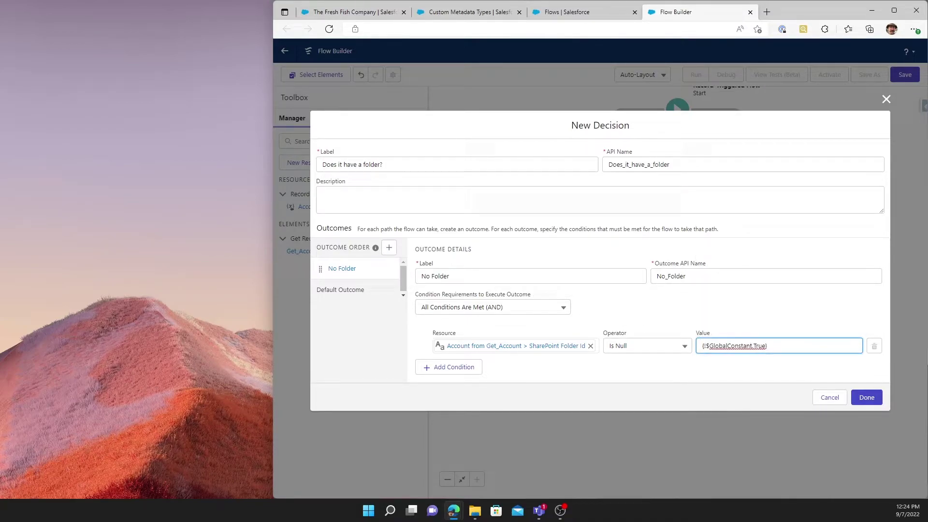
left_click(357, 291)
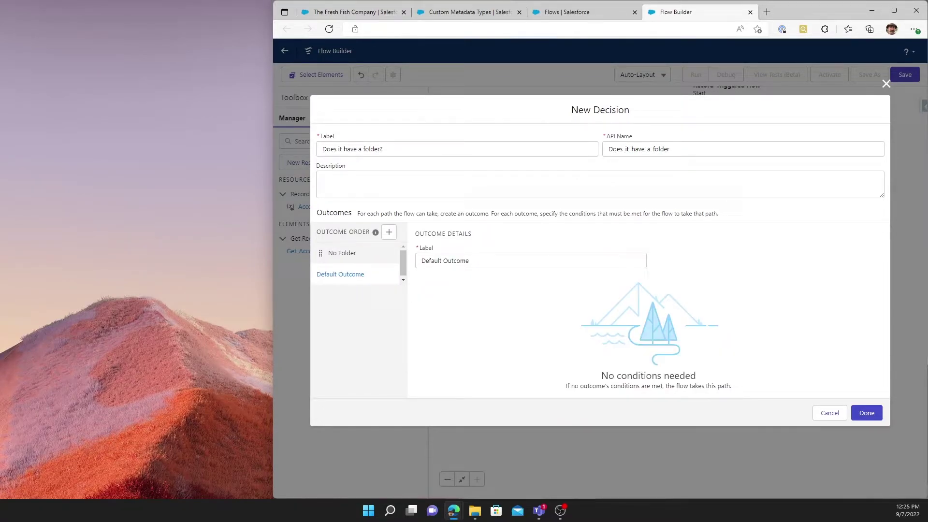
Step: Label the default outcome 'Has Folder', review both outcomes, and save the decision
key("Tab")
type("Has ")
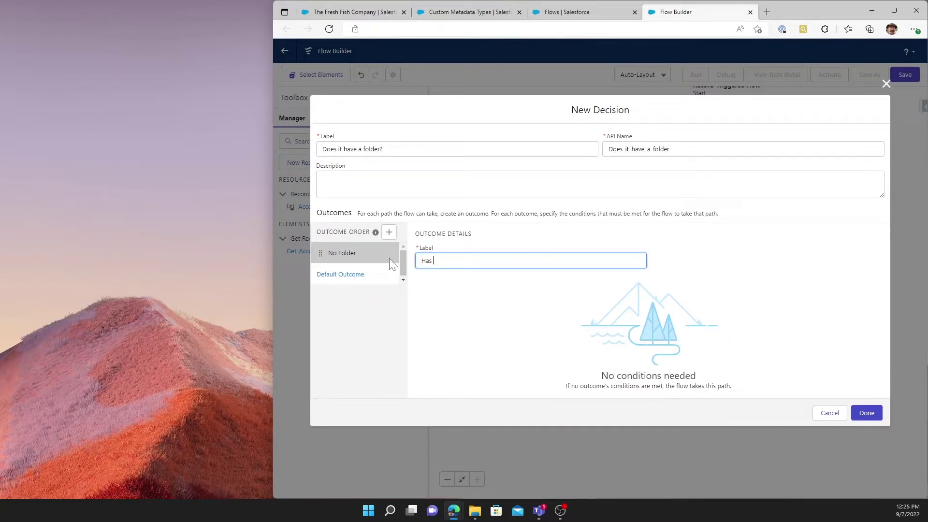
type("Folder")
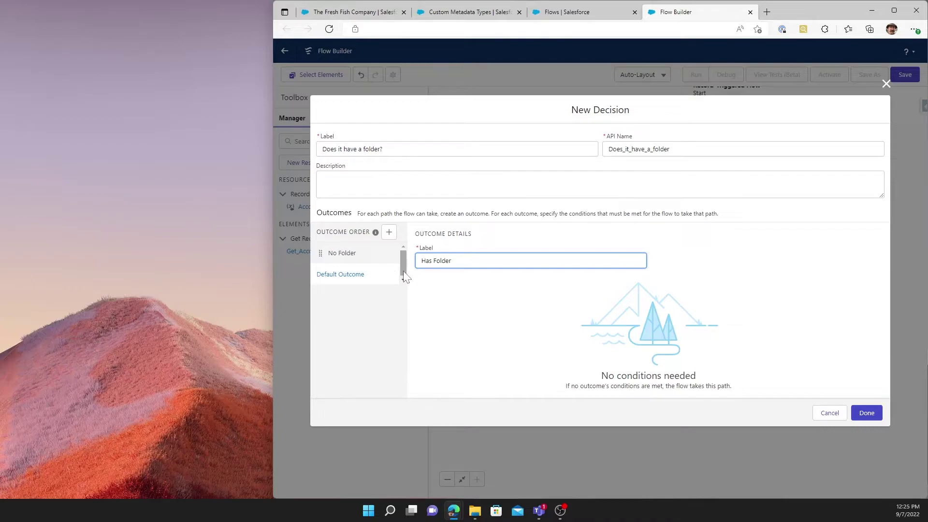
left_click(364, 255)
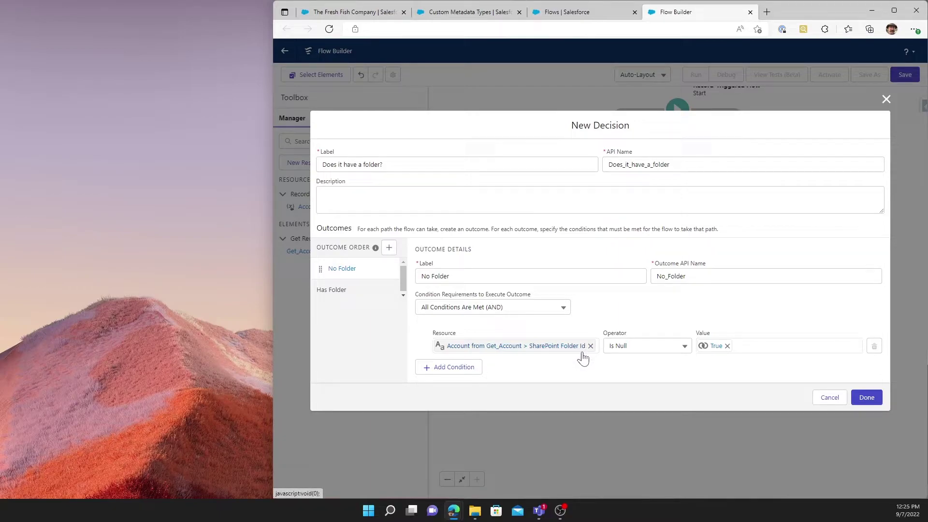
left_click(386, 292)
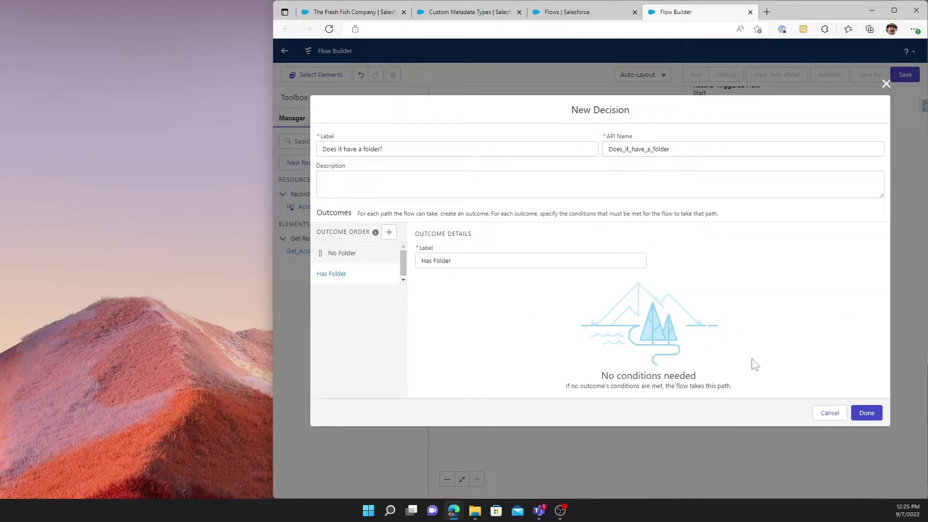
left_click(867, 413)
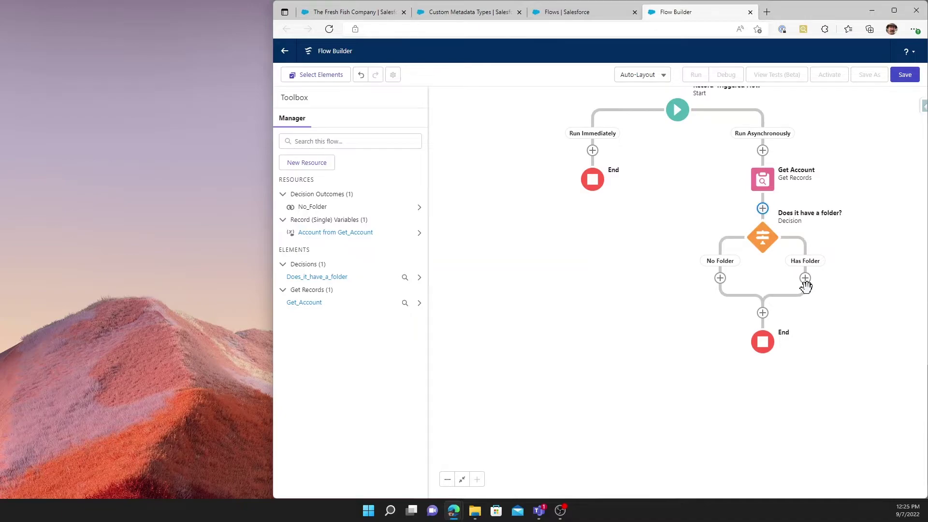
Step: Add a 'Set up SharePoint folder' action on the No Folder branch
left_click(720, 278)
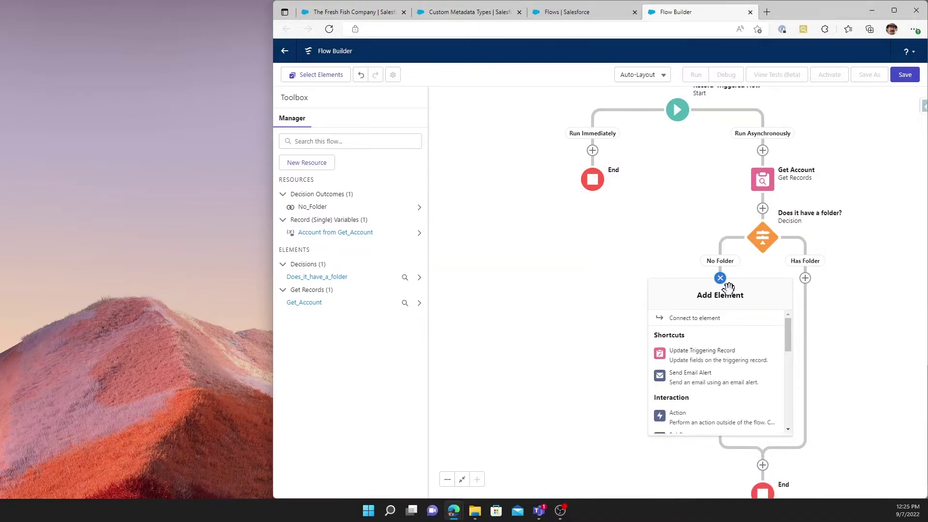
left_click_drag(787, 329, 787, 335)
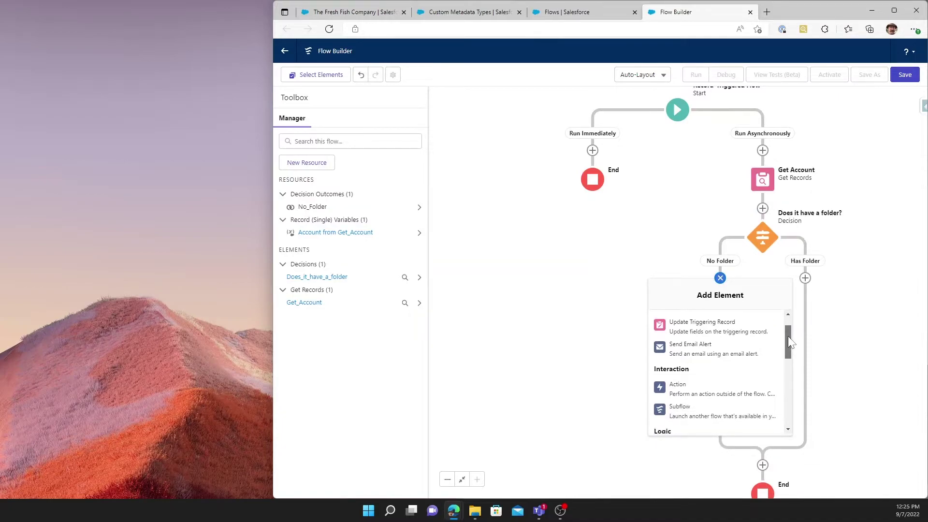
left_click(715, 394)
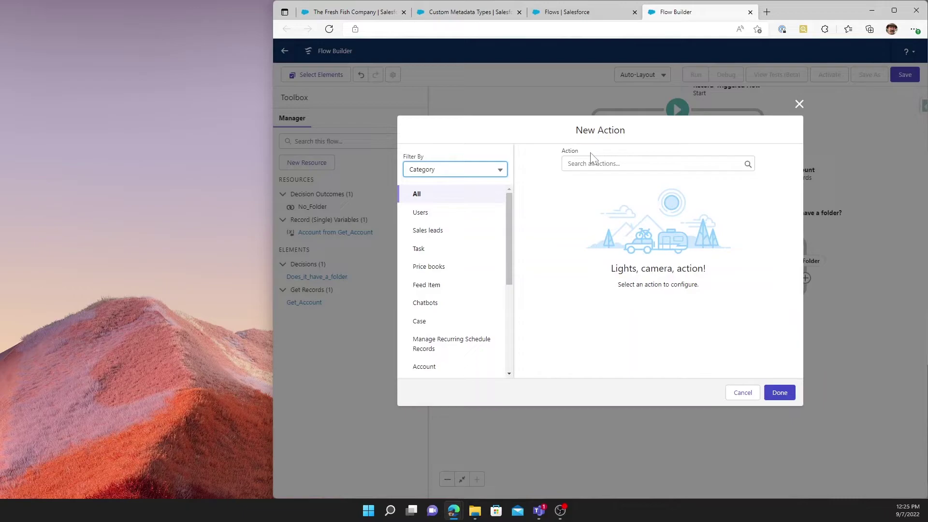
left_click(628, 164)
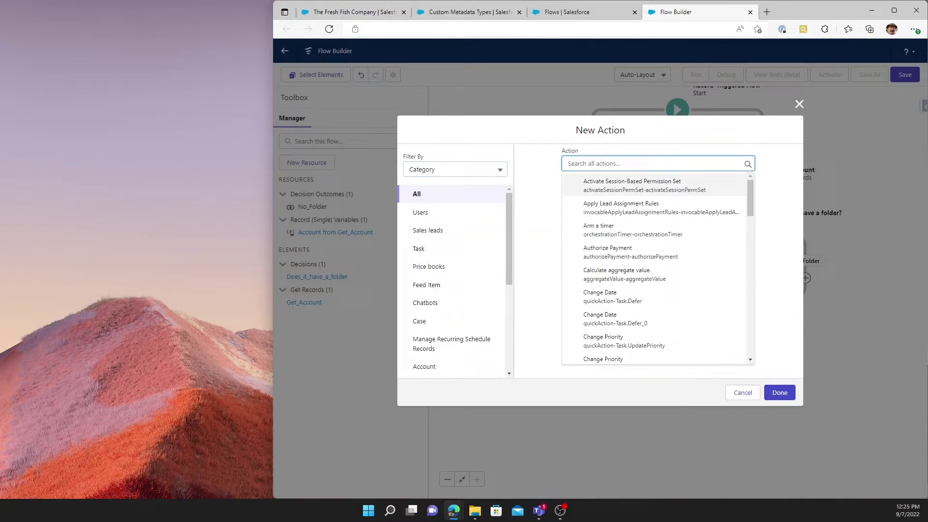
type("set")
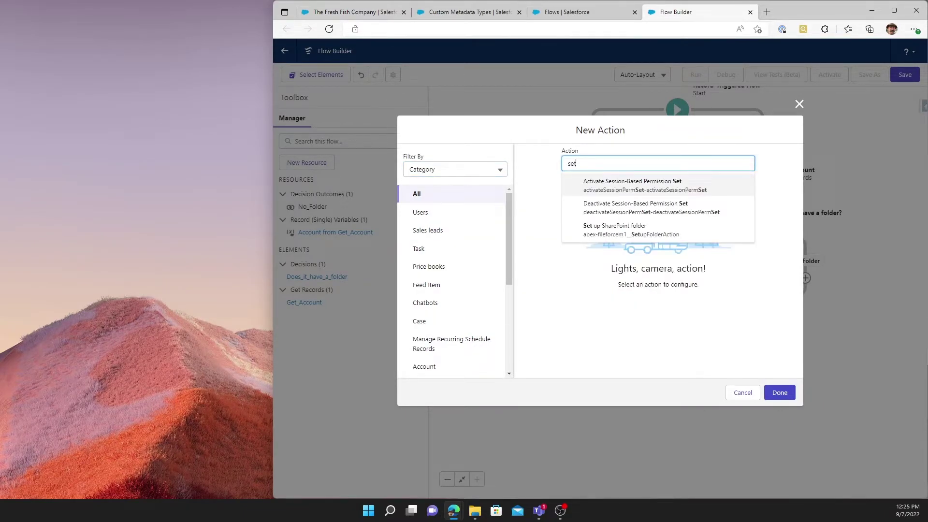
left_click(617, 233)
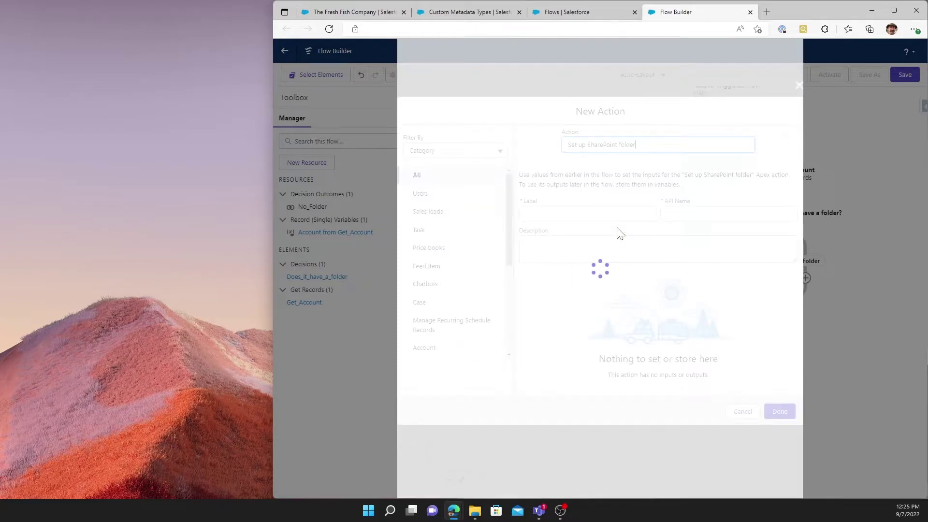
Step: Label the action 'Create folder for account' and include objectSettingsLabel and recordId inputs
key("Tab")
type("Create folder for account")
key("Tab")
key("Tab")
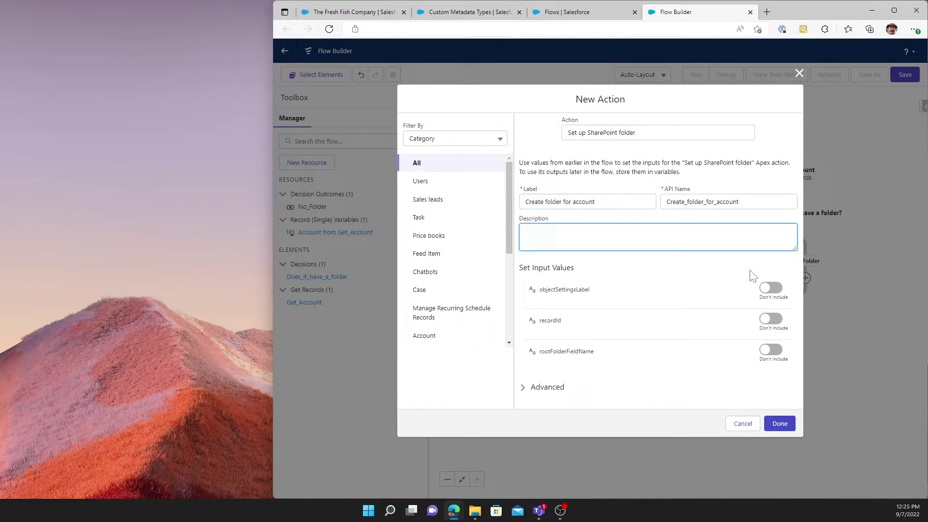
left_click(770, 289)
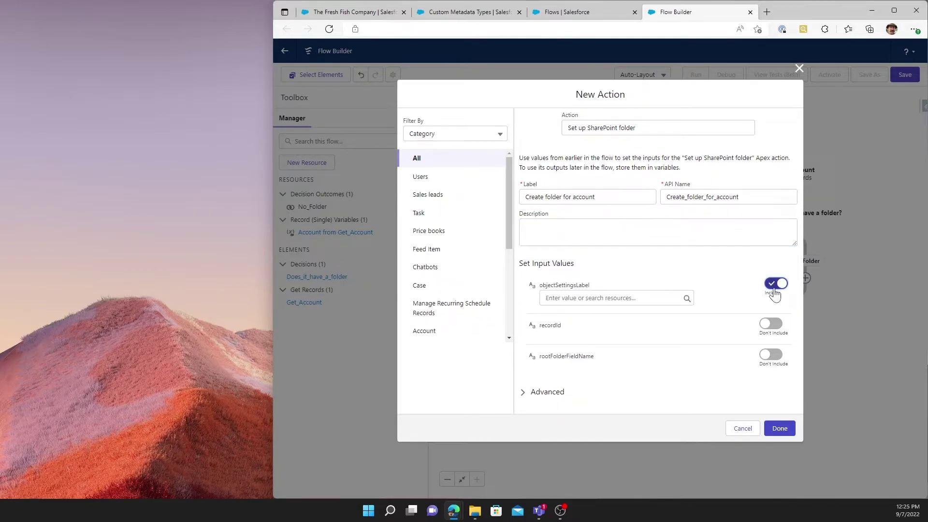
left_click(772, 325)
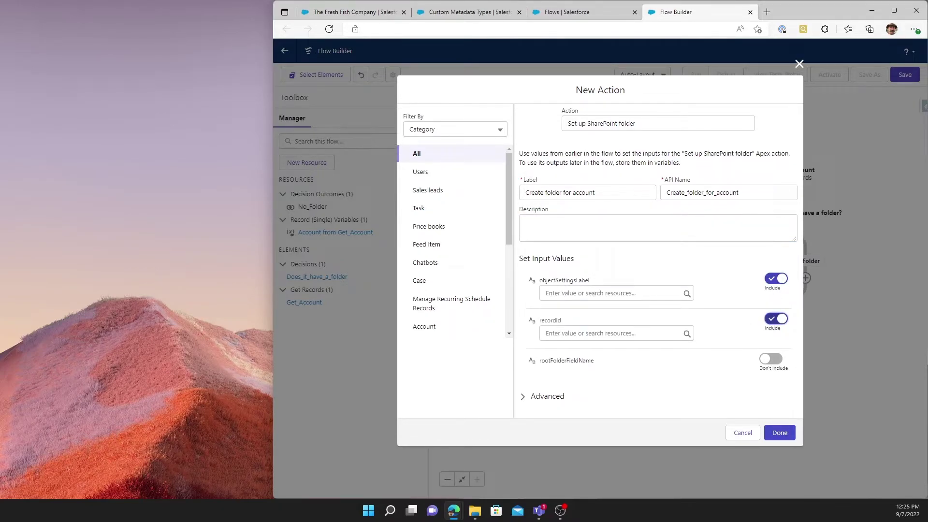
left_click(546, 293)
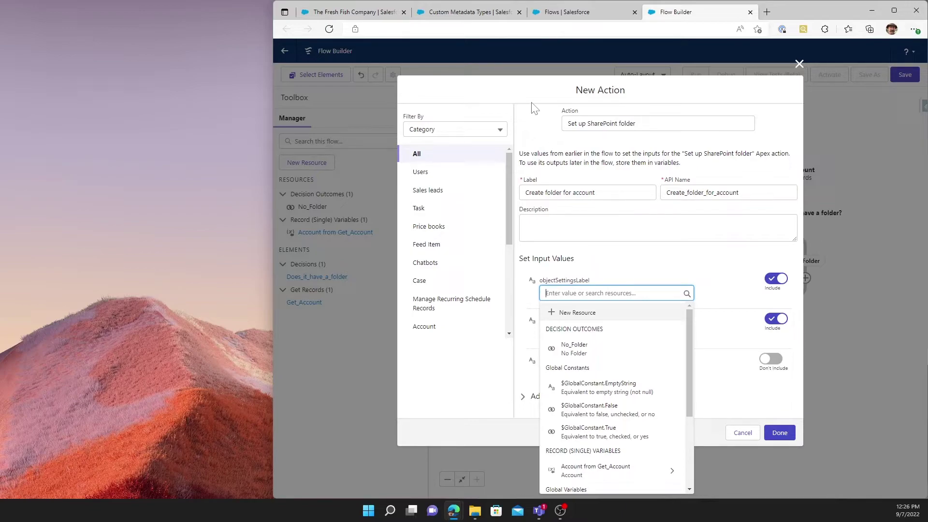
Step: Open the Account SharePoint Object Settings record and review its Project Management, Opportunities and Engineering folders
left_click(473, 17)
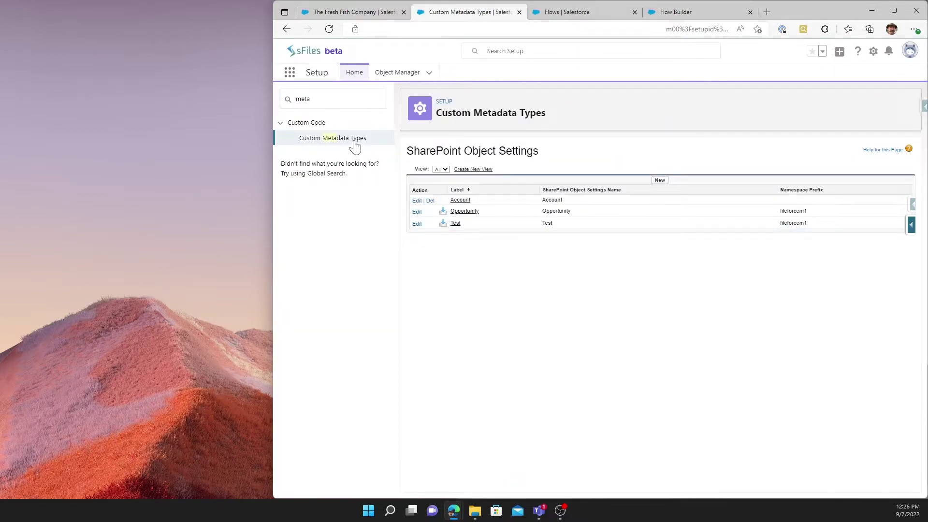
left_click_drag(407, 150, 533, 151)
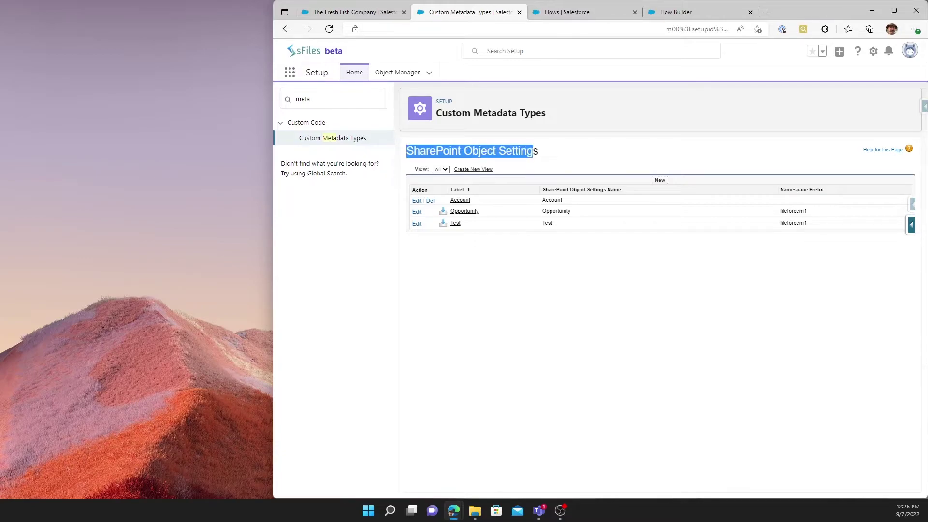
left_click(462, 201)
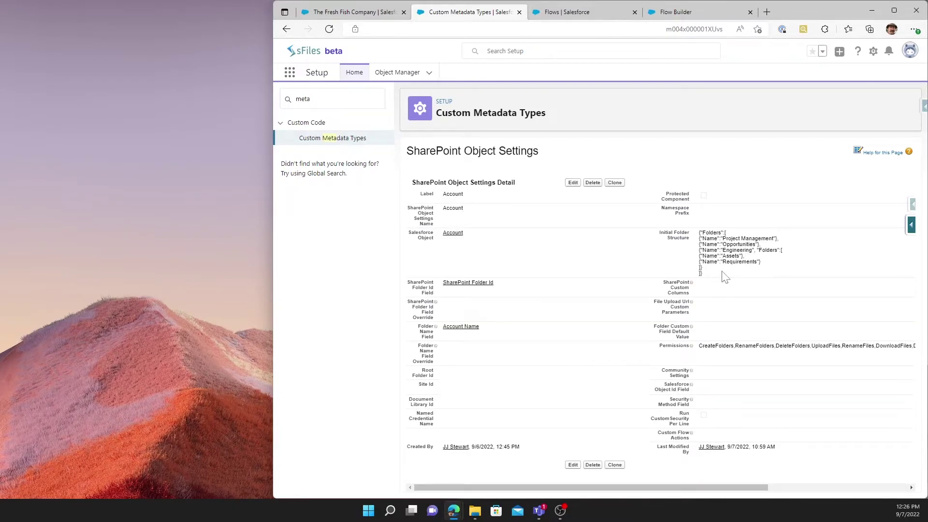
left_click_drag(719, 273, 699, 233)
left_click_drag(762, 245, 699, 245)
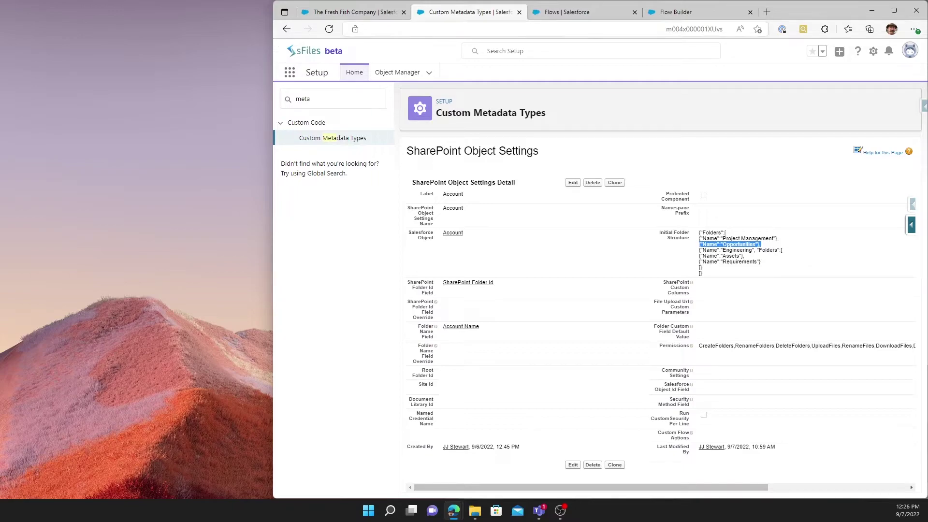
Step: Set the action's objectSettingsLabel to Account
left_click(671, 12)
left_click(599, 293)
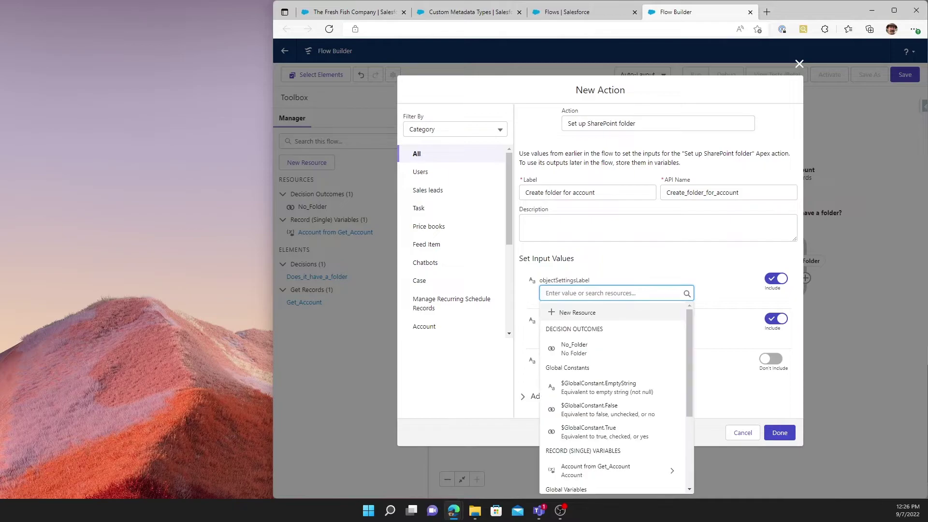
type("Account")
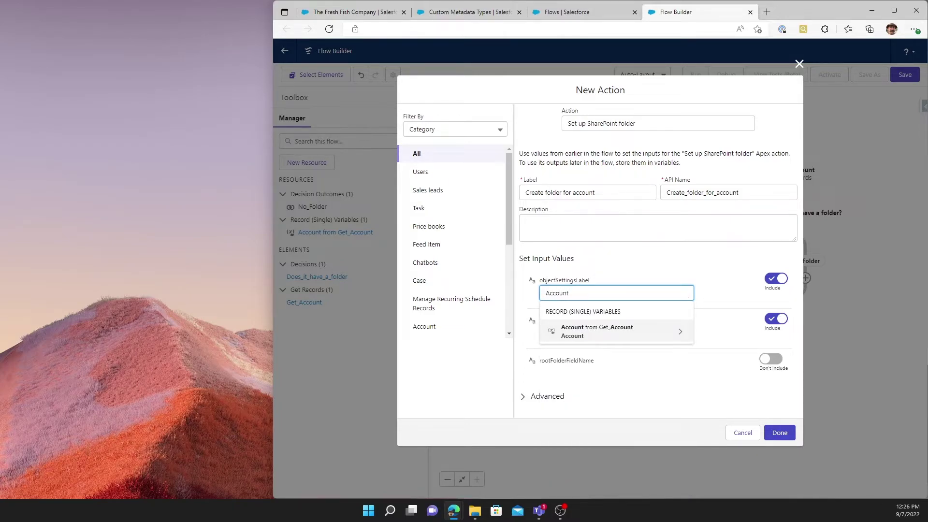
left_click(636, 269)
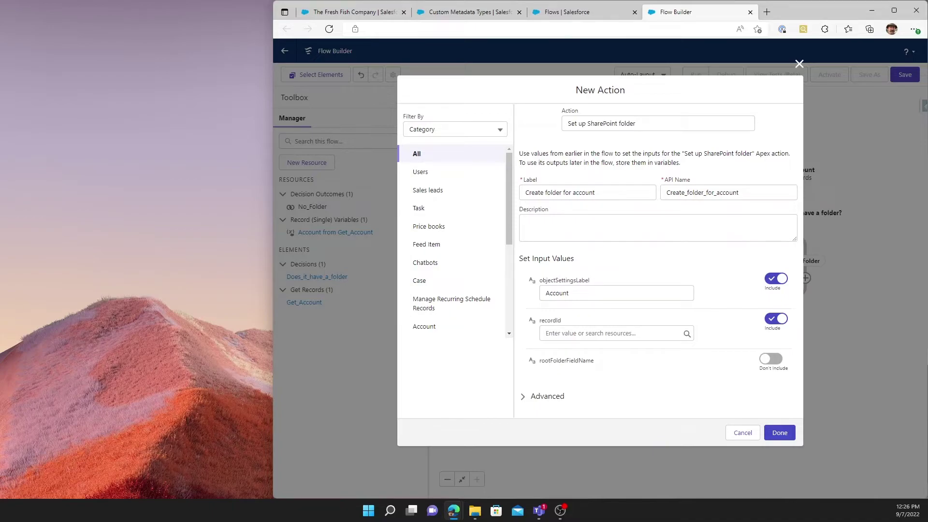
Step: Set recordId to the triggering opportunity's Account Id, {!$Record.Account.Id}
left_click(589, 333)
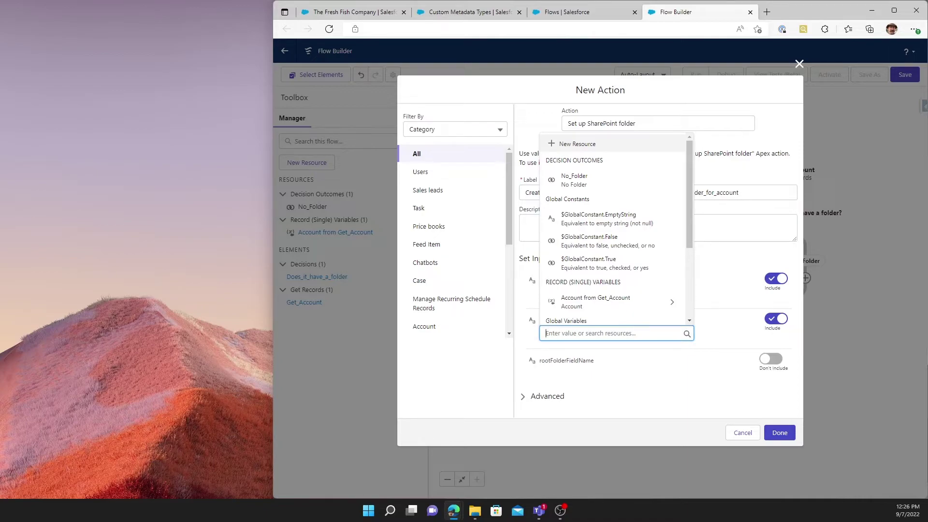
scroll(603, 301, "down", 1)
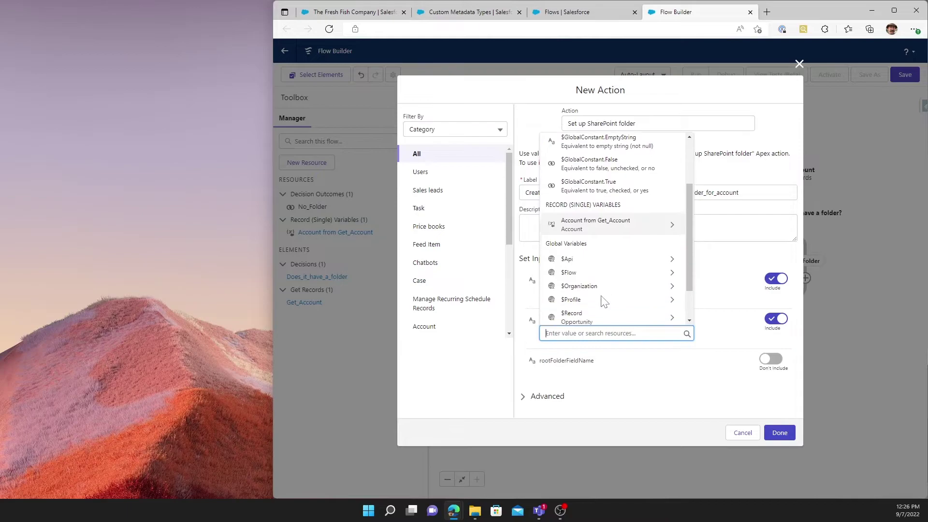
scroll(603, 301, "down", 1)
left_click(572, 271)
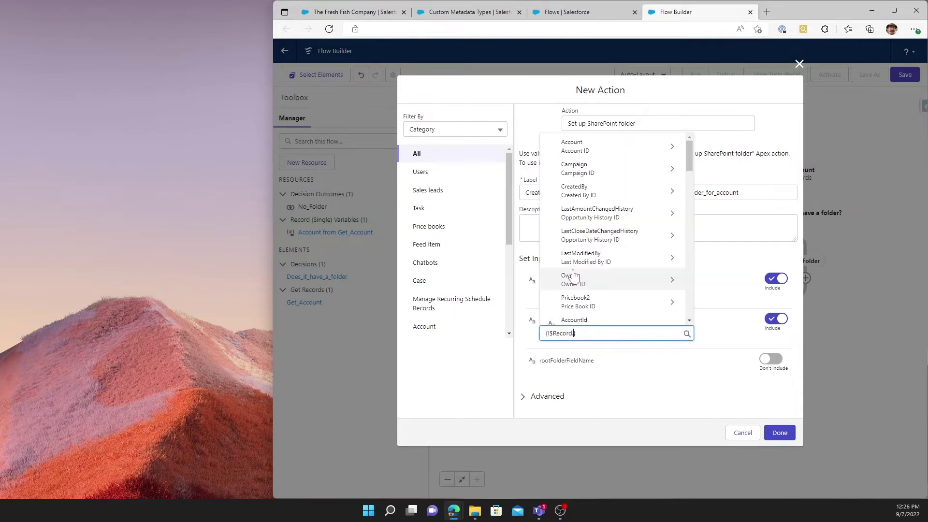
left_click(594, 146)
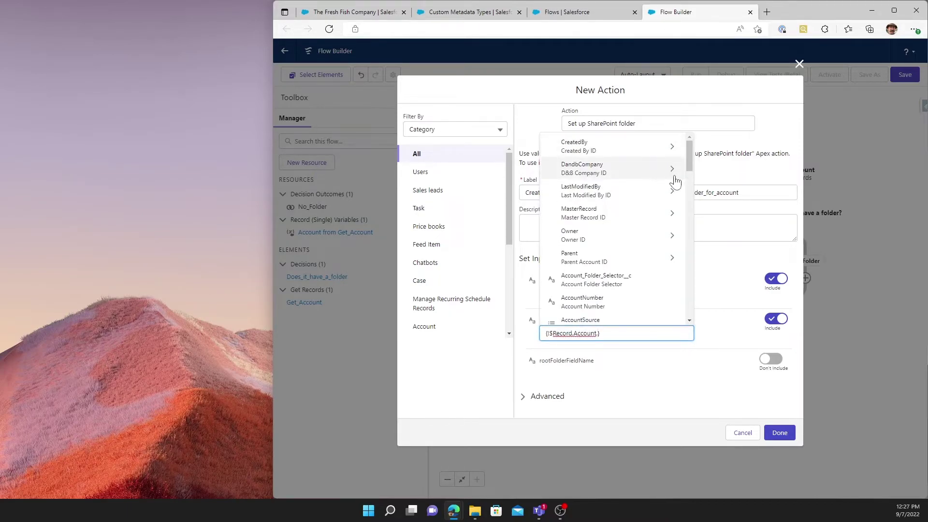
left_click_drag(690, 164, 682, 265)
left_click(607, 246)
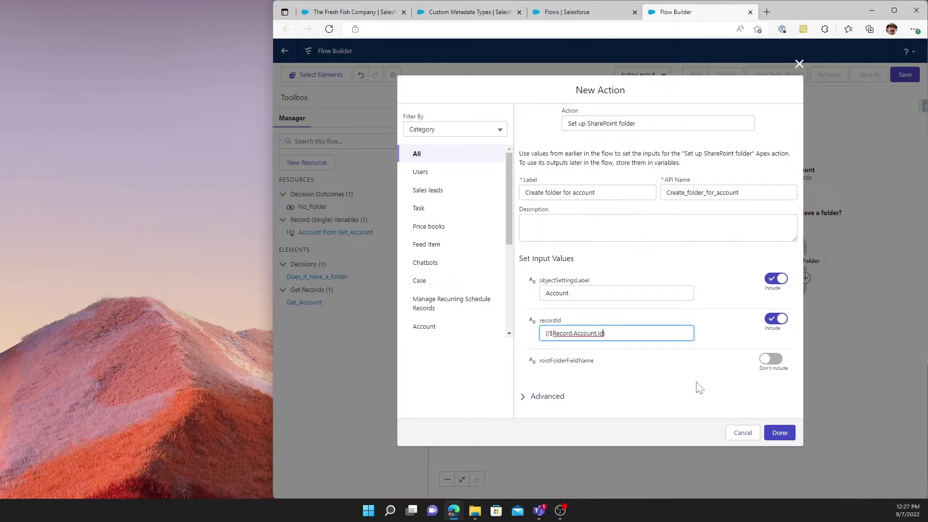
left_click(666, 385)
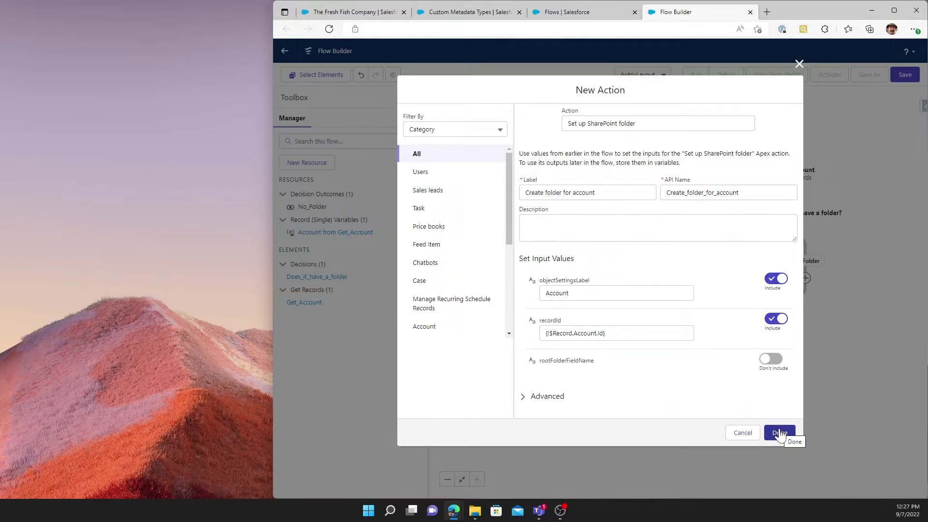
Step: Add the folder action, save the flow as 'Automatic Account Folder Creation' and activate Version 1
left_click(779, 433)
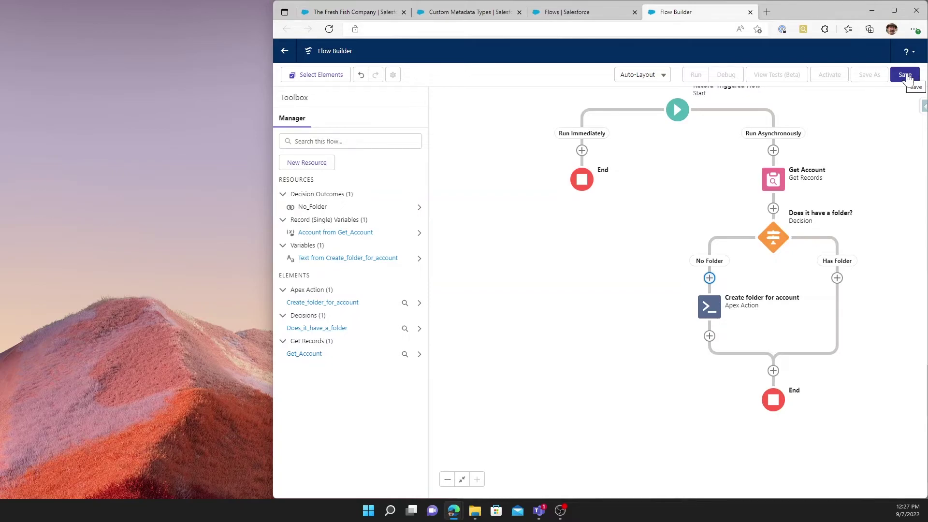
left_click(905, 75)
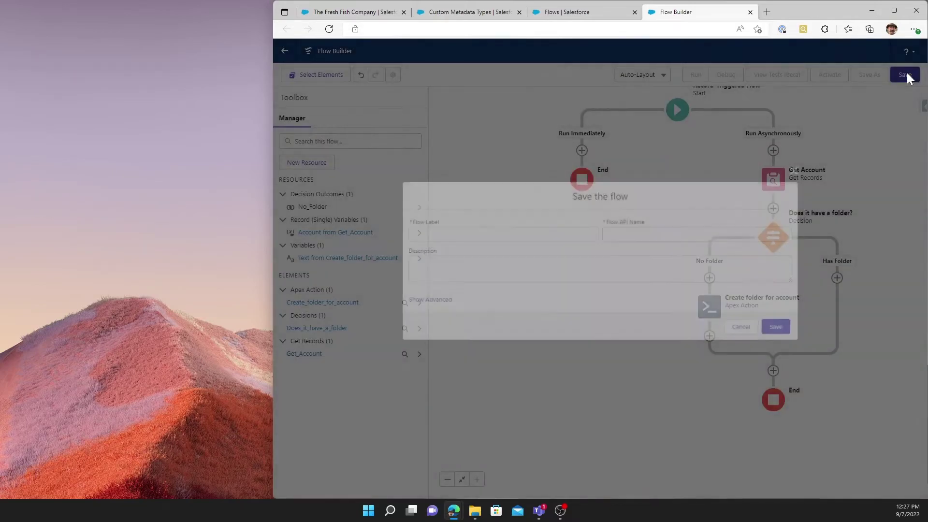
left_click(575, 232)
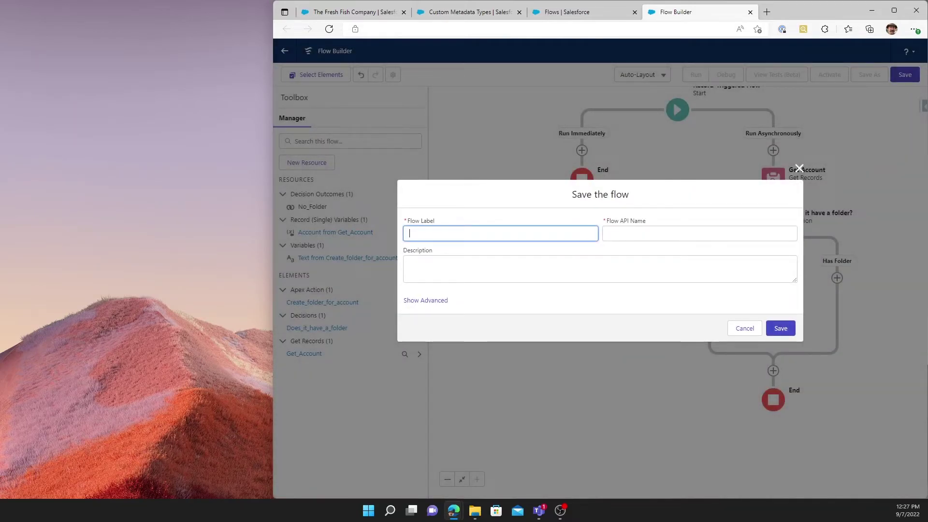
type("Automatic Account Folder Creation")
left_click(699, 234)
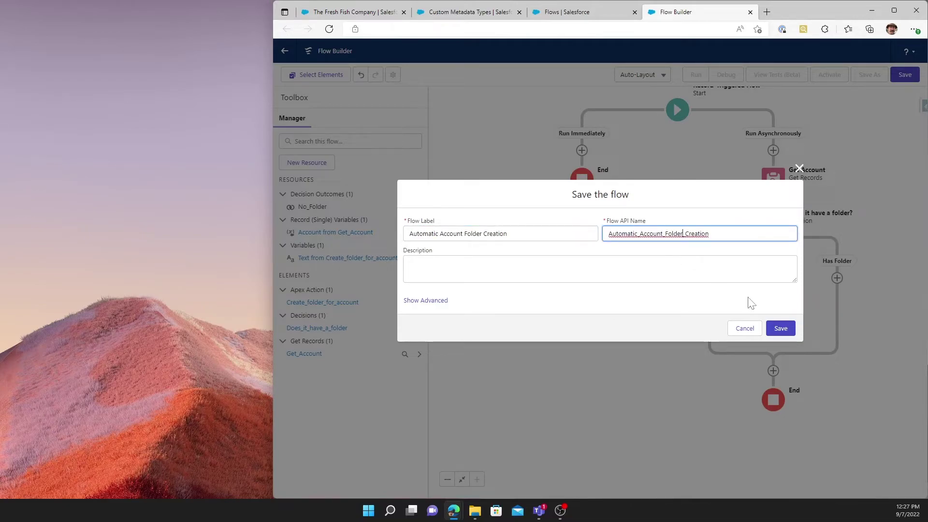
left_click(779, 328)
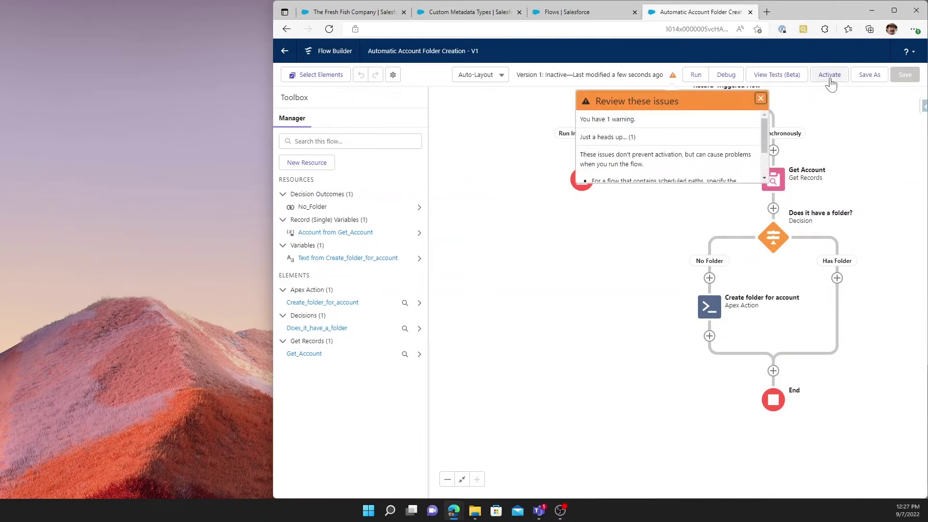
left_click(831, 76)
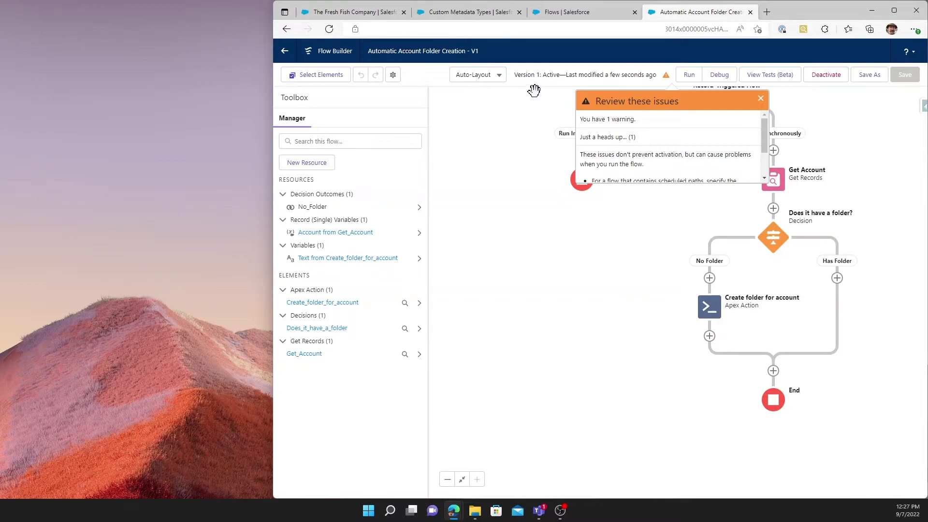
Step: Show The Fresh Fish Company's related lists with its one Closed Won opportunity, New Business
left_click(380, 12)
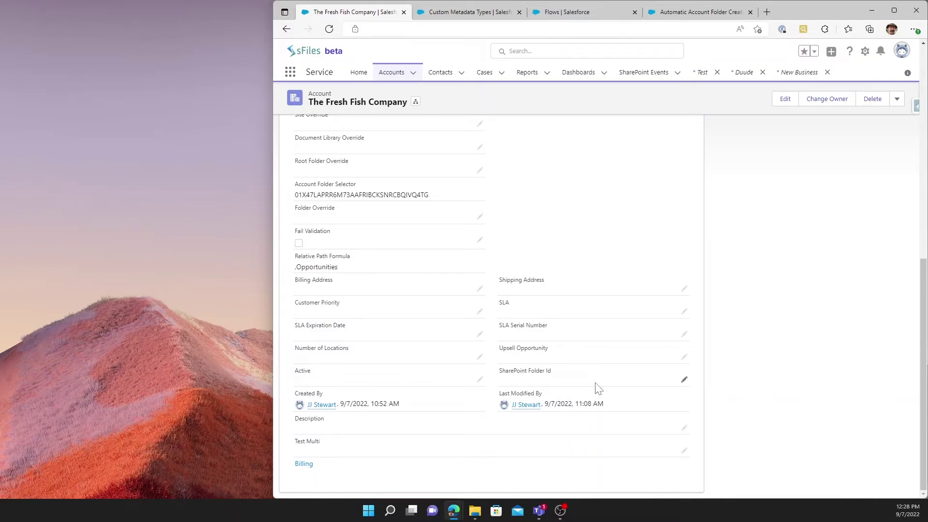
scroll(598, 388, "up", 10)
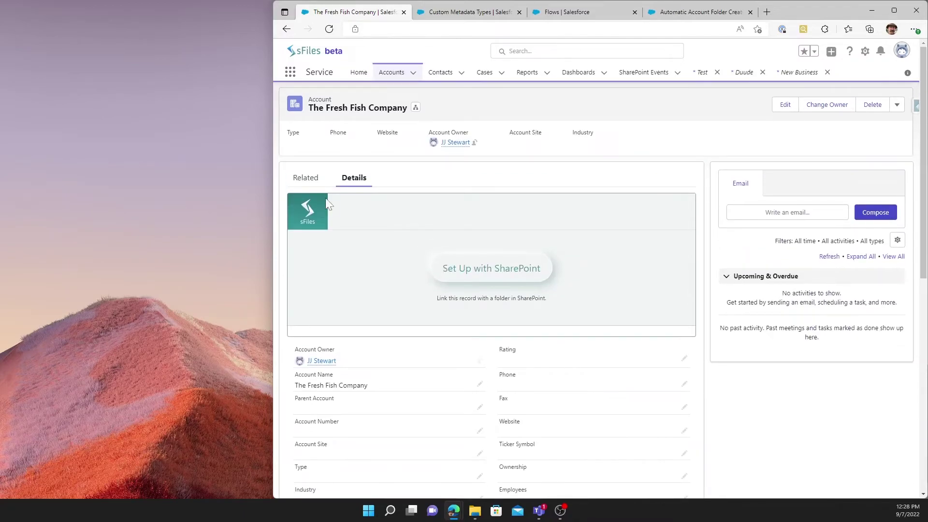
left_click(300, 182)
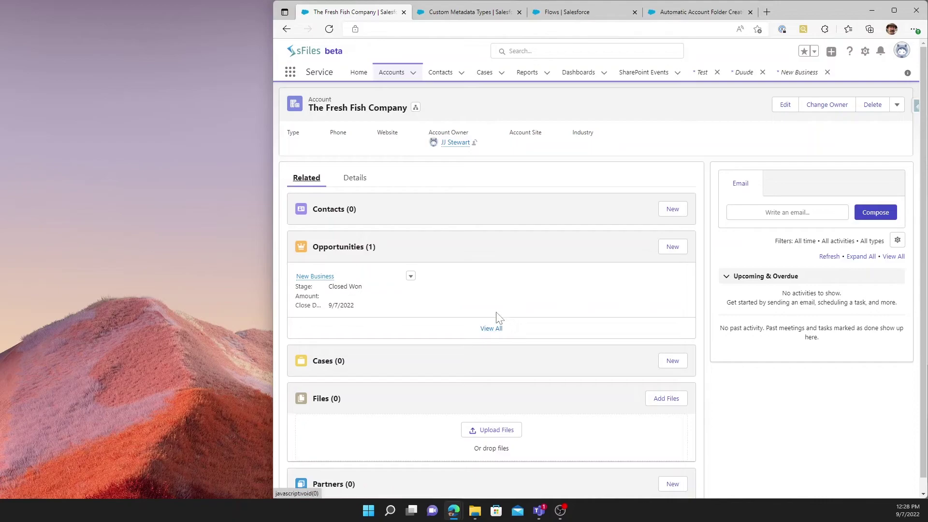
Step: Enter a new opportunity 'The Opportunity has a folder', closing 9/7/2022, stage Negotiation/Review
left_click(672, 247)
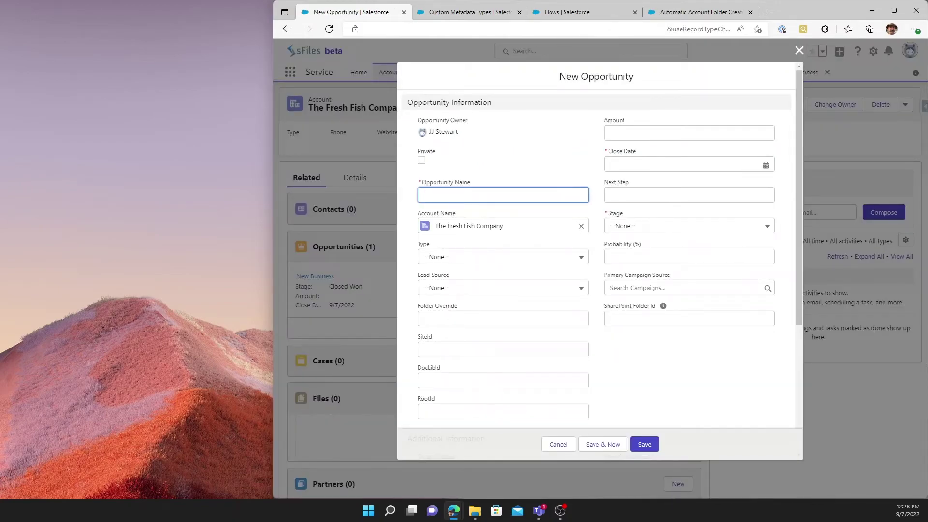
type("The Opportunity has a folder")
left_click(754, 163)
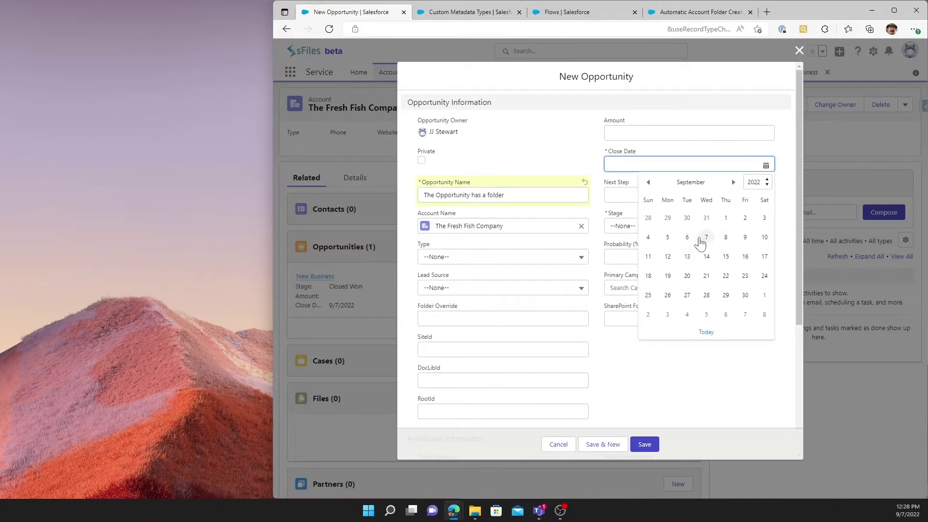
left_click(706, 237)
left_click(735, 227)
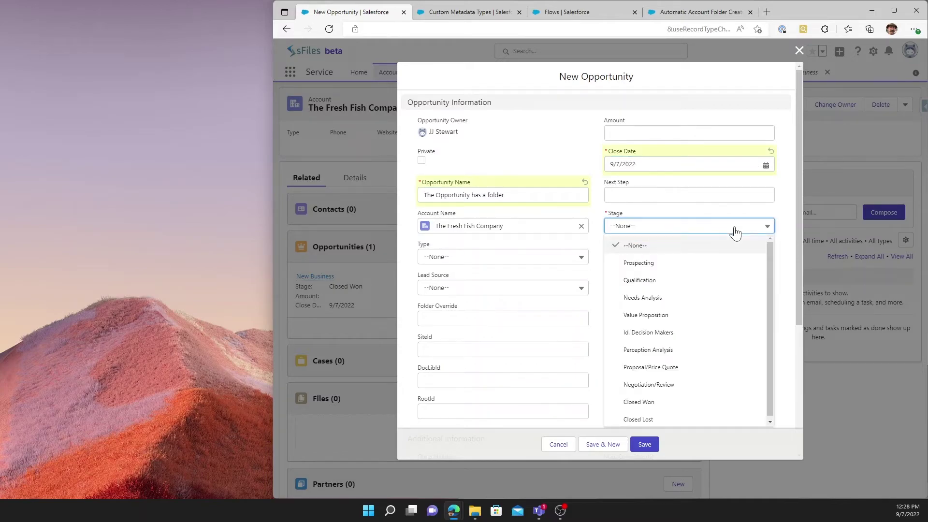
left_click(644, 385)
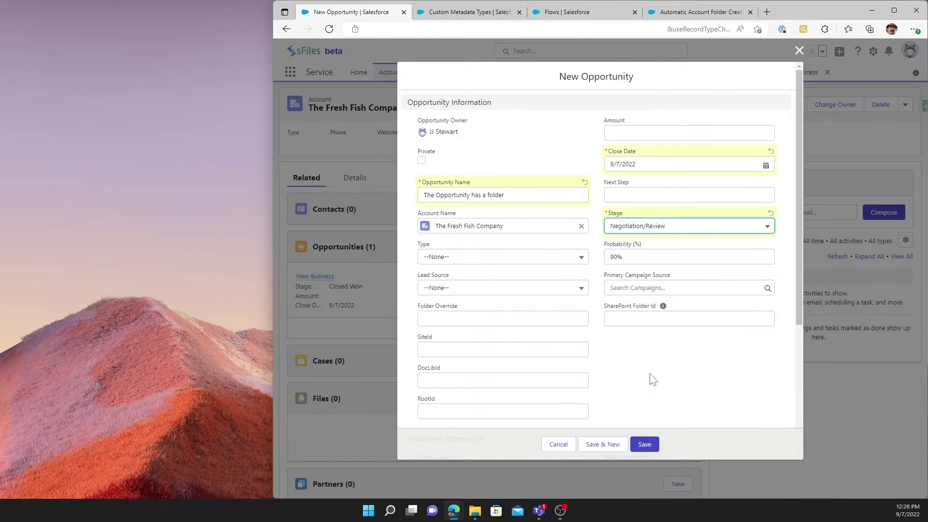
Step: Save 'The Opportunity has a folder' and confirm the account now lists two opportunities
left_click(643, 444)
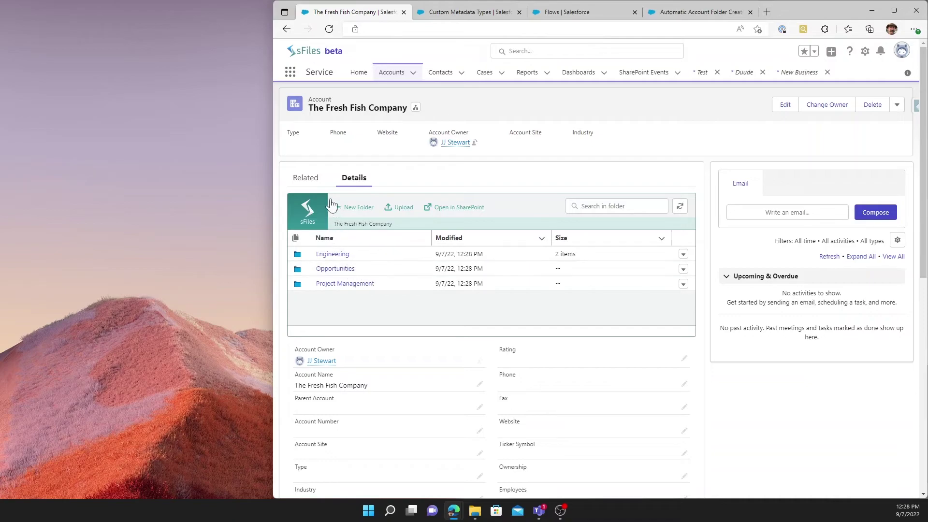
left_click(305, 179)
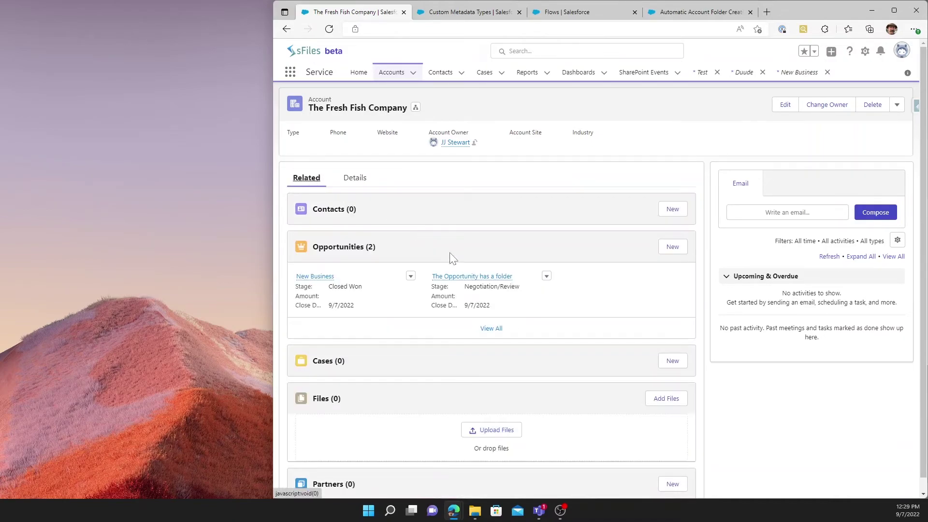
Step: Open 'The Opportunity has a folder' and set up its SharePoint folder through sFiles
left_click(474, 276)
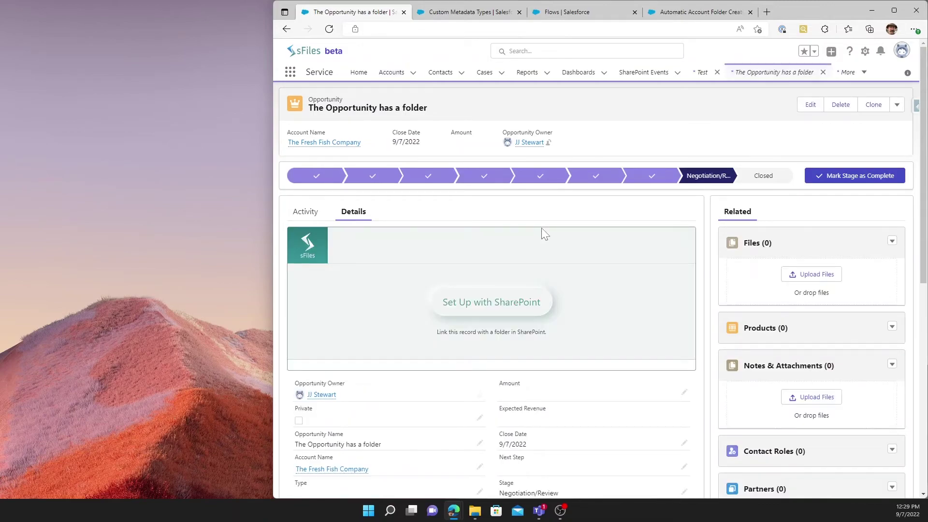
left_click(513, 309)
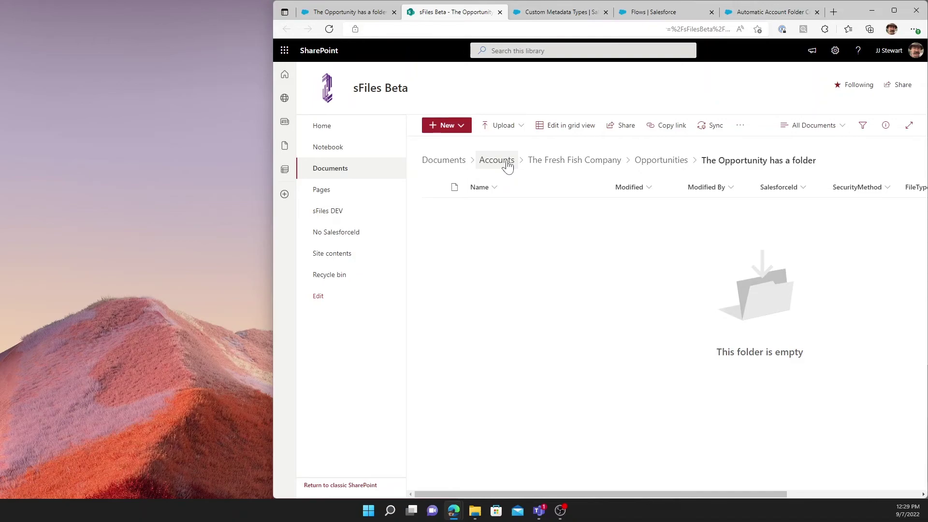
Step: Go back to 'The Opportunity has a folder' in Salesforce, now showing its empty linked folder
left_click(367, 13)
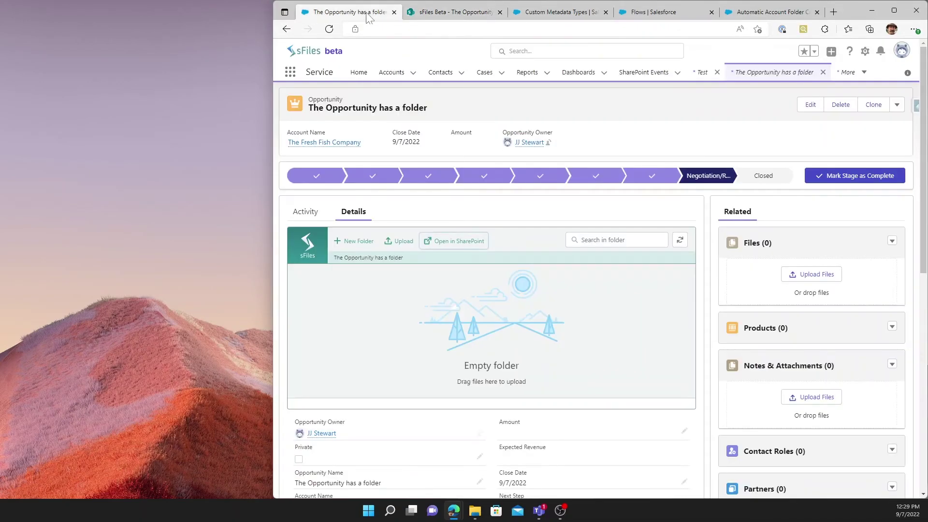